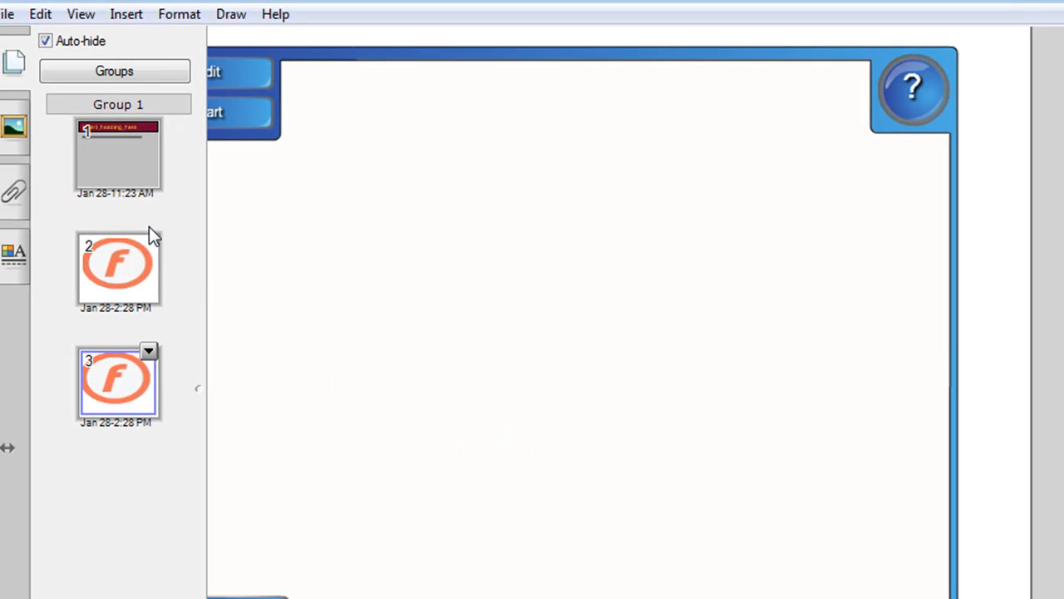
Display page 1 and open its placeholder heading and its introductory text for editing.
{"action": "left_click", "coordinate": [116, 173]}
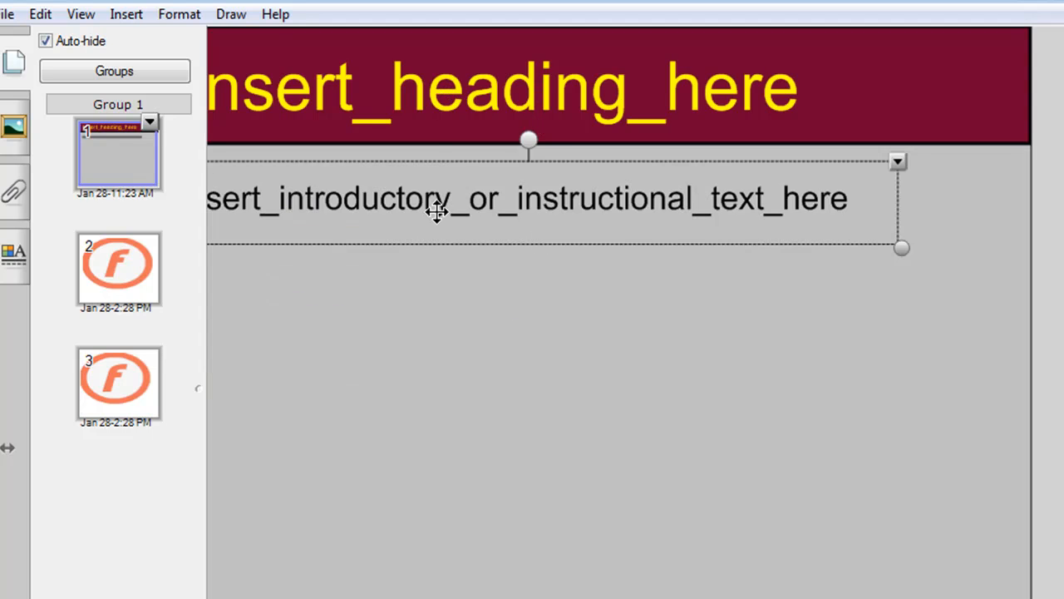
{"action": "left_click", "coordinate": [439, 102]}
{"action": "left_click", "coordinate": [438, 103]}
{"action": "double_click", "coordinate": [438, 103]}
{"action": "triple_click", "coordinate": [438, 104]}
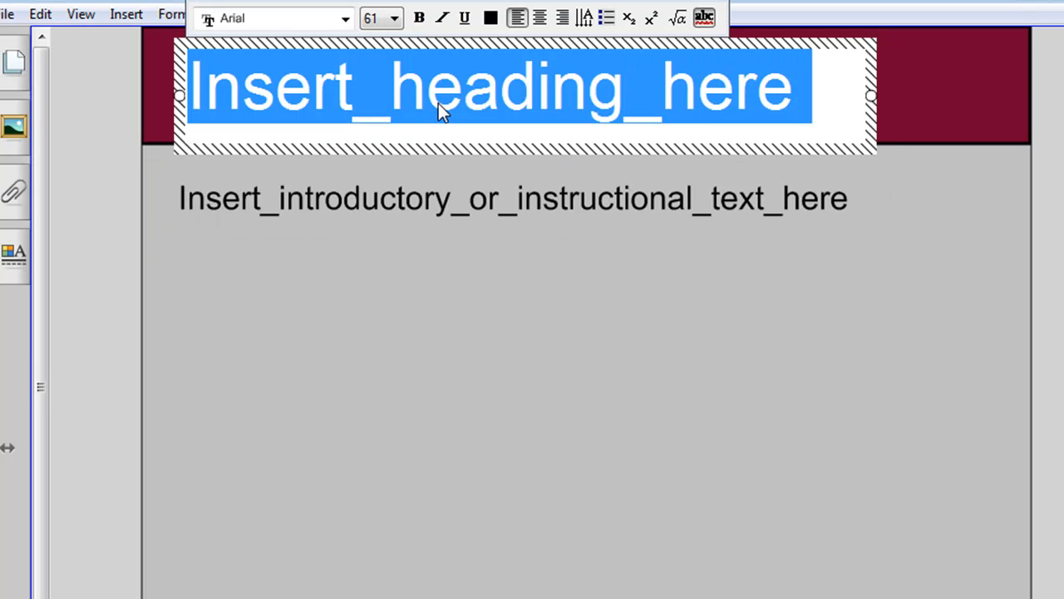
{"action": "left_click", "coordinate": [527, 207]}
{"action": "left_click", "coordinate": [526, 206]}
{"action": "triple_click", "coordinate": [527, 206]}
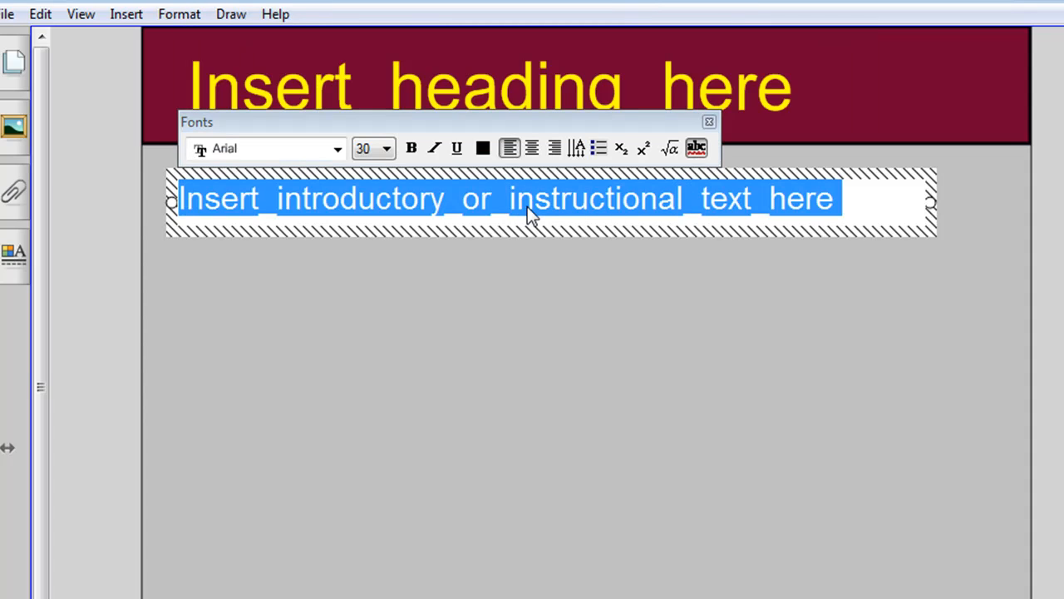
Look at the template on page 2, and start the example anagram game on page 3.
{"action": "mouse_move", "coordinate": [11, 71]}
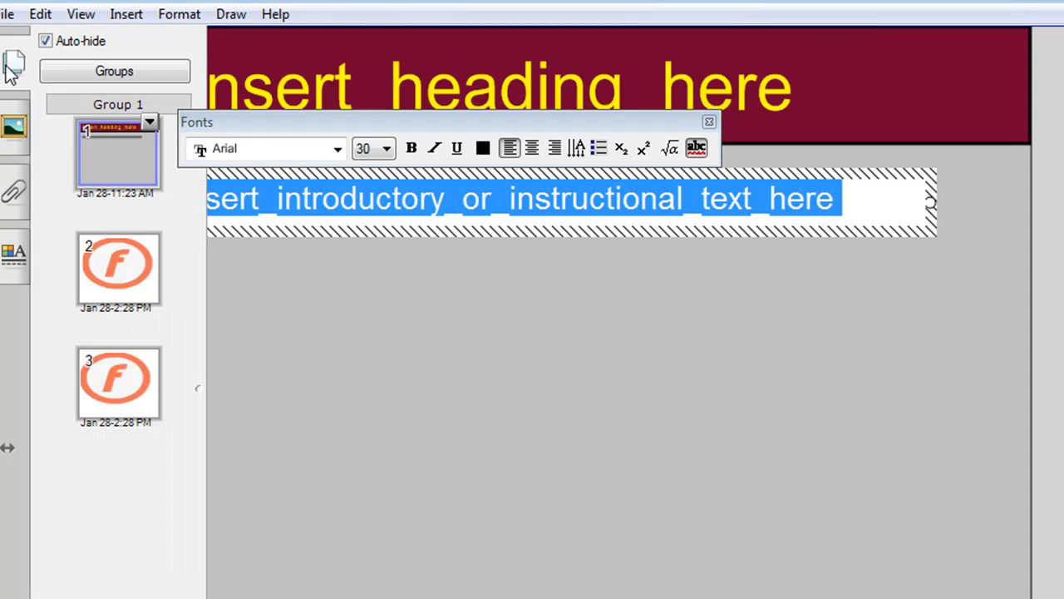
{"action": "left_click", "coordinate": [117, 271]}
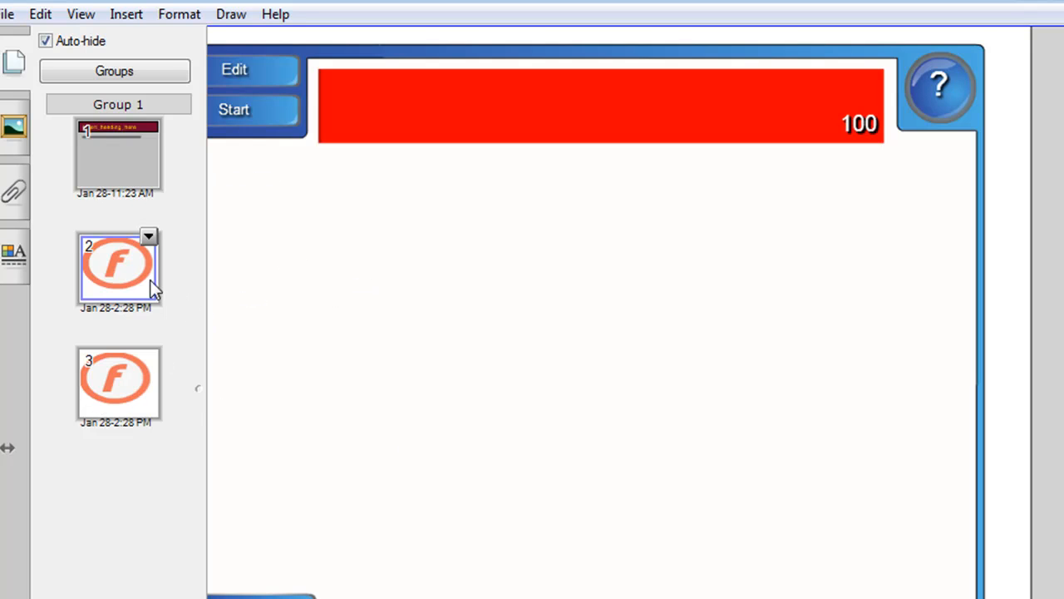
{"action": "left_click", "coordinate": [122, 389]}
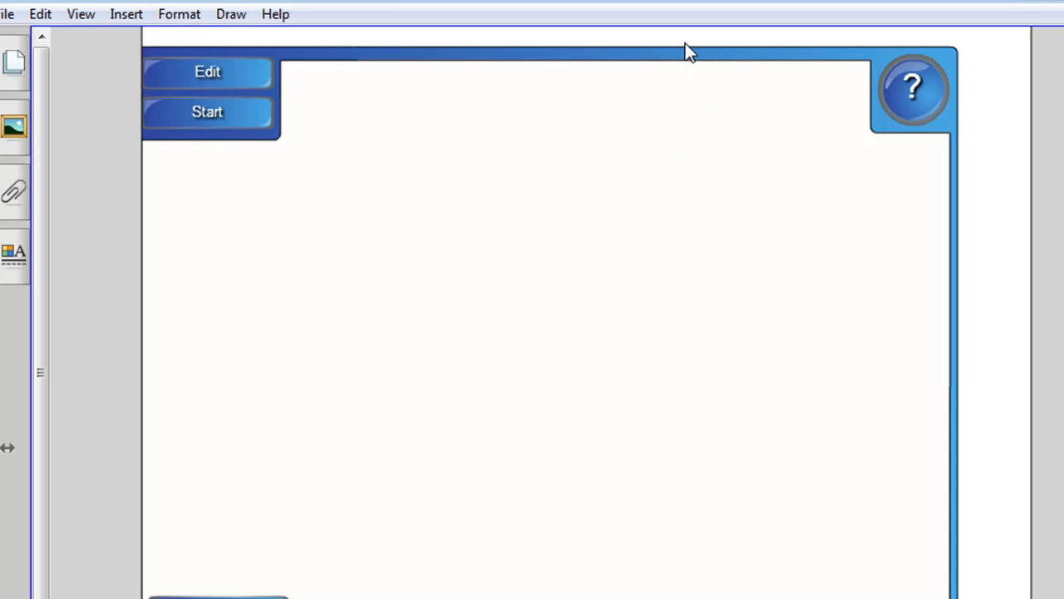
{"action": "left_click", "coordinate": [682, 44]}
{"action": "left_click_drag", "start_coordinate": [632, 34], "coordinate": [698, 38]}
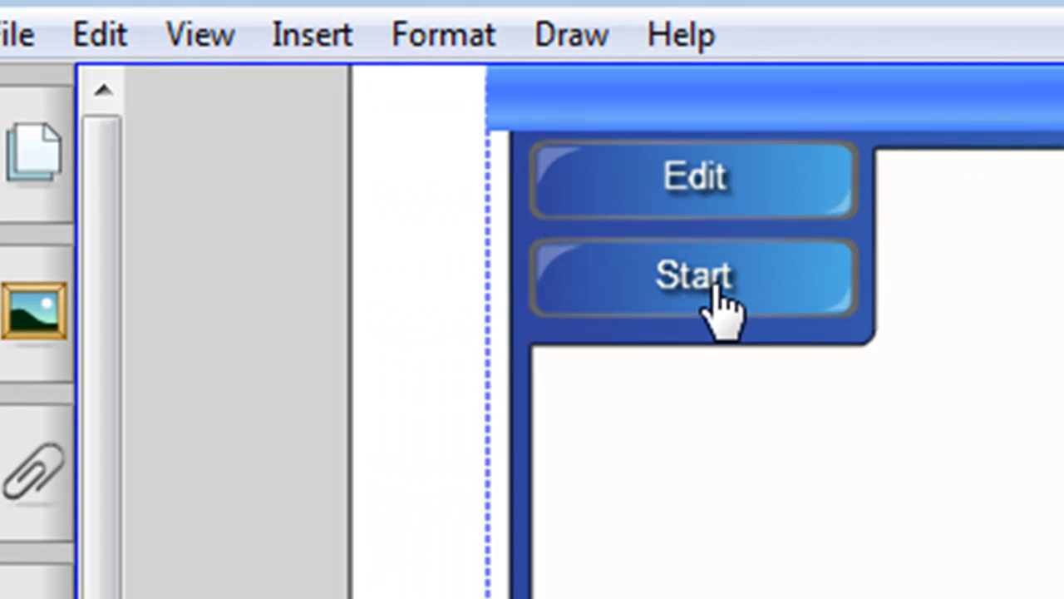
{"action": "left_click", "coordinate": [715, 306]}
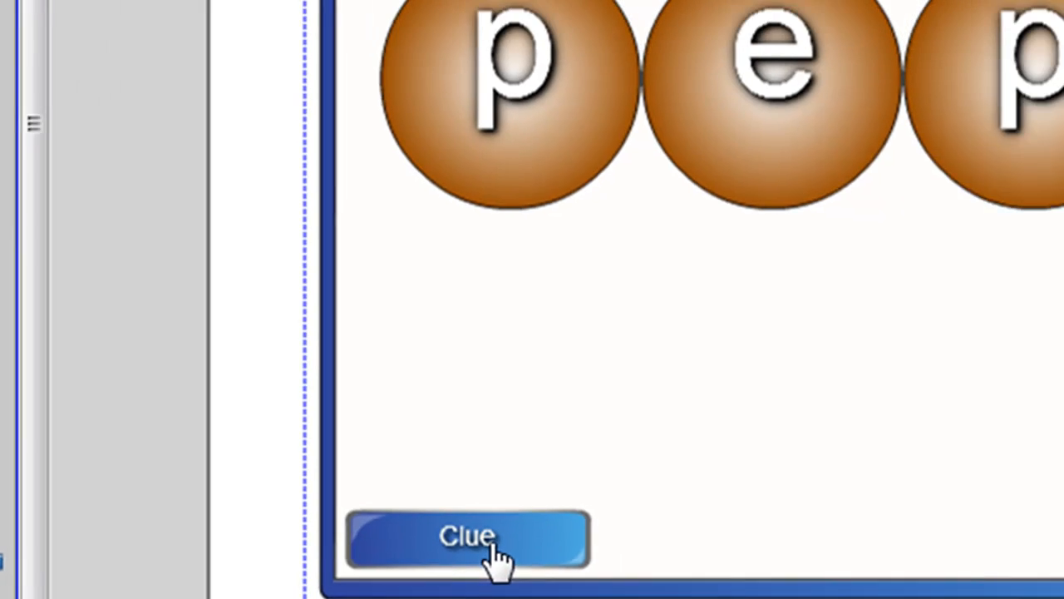
Show the clue for the first anagram and rearrange the letter balls to spell "Apple".
{"action": "left_click", "coordinate": [494, 549]}
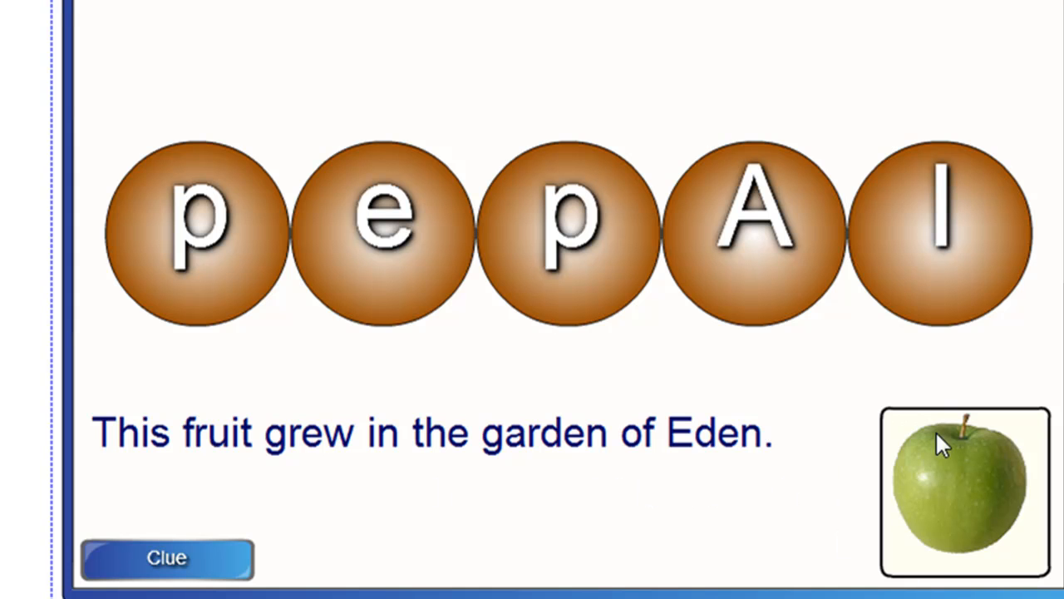
{"action": "left_click_drag", "start_coordinate": [774, 280], "coordinate": [181, 113]}
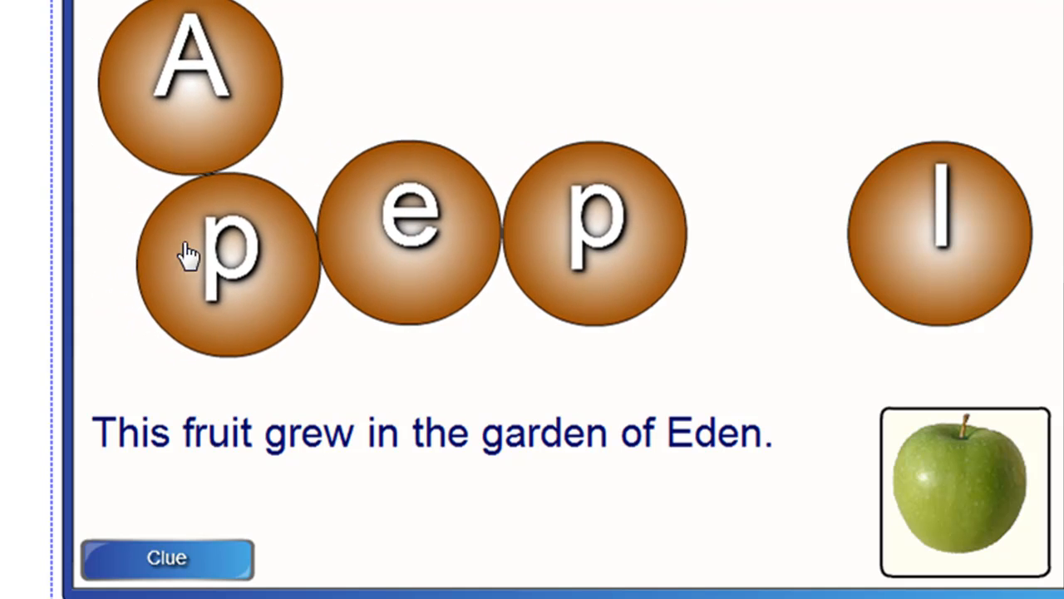
{"action": "left_click_drag", "start_coordinate": [705, 259], "coordinate": [520, 146]}
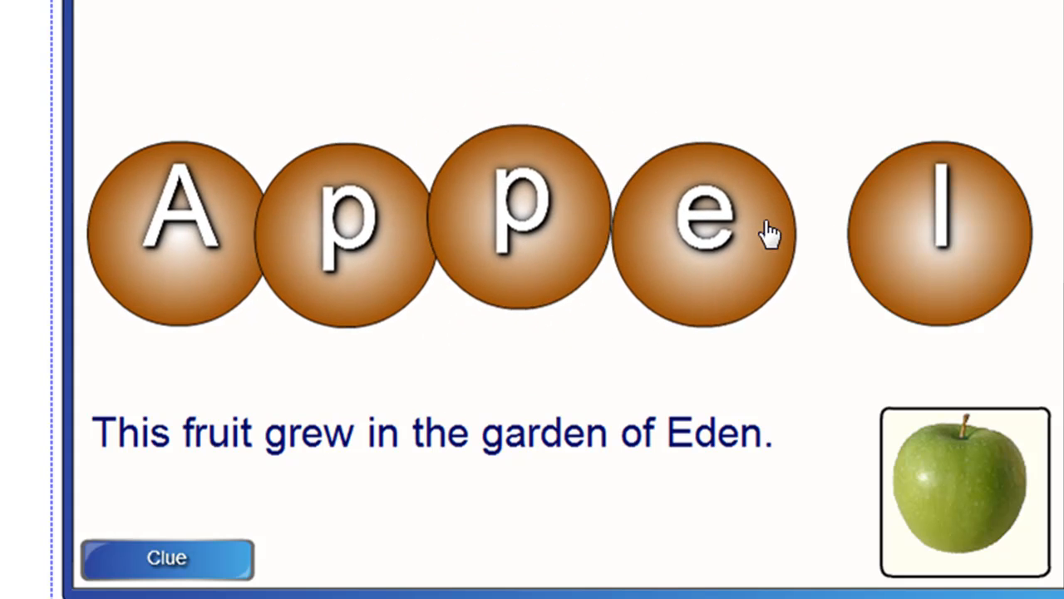
{"action": "left_click_drag", "start_coordinate": [944, 249], "coordinate": [698, 70]}
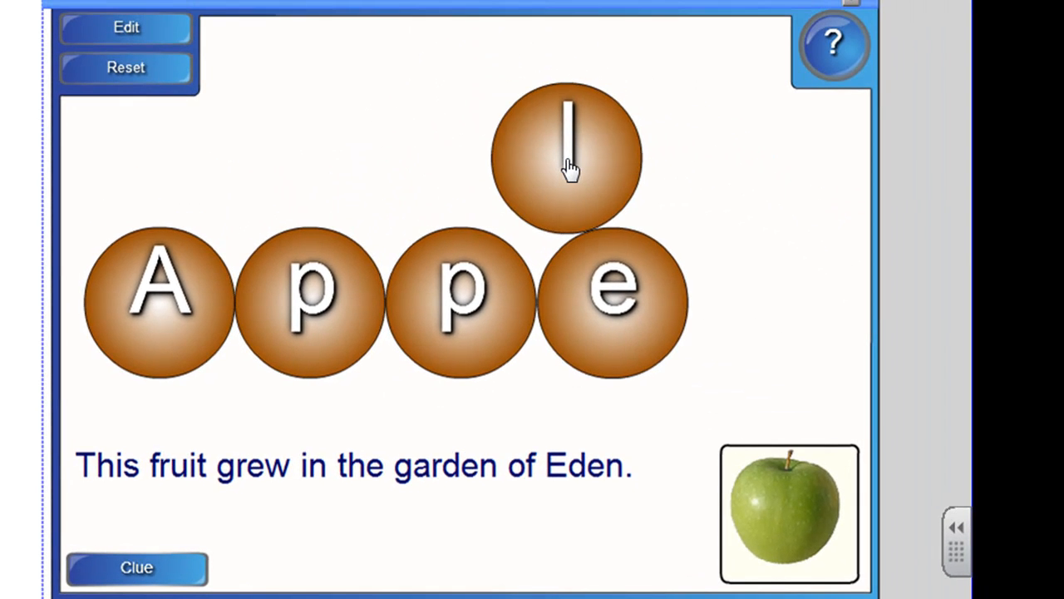
{"action": "left_click_drag", "start_coordinate": [570, 169], "coordinate": [553, 166]}
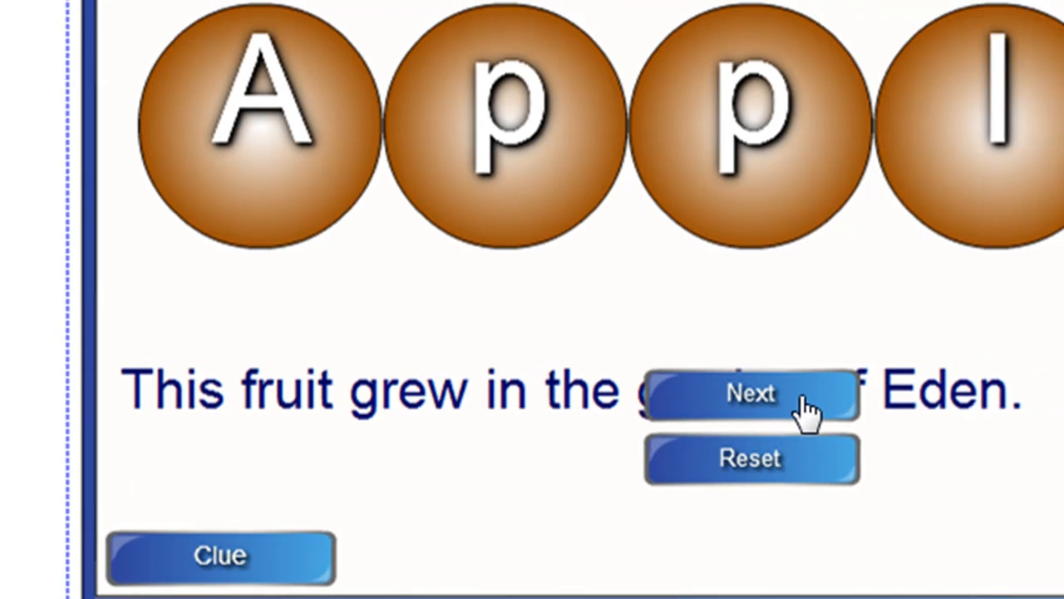
Advance to the second anagram, show its clue and move the letter O to the start of the word.
{"action": "left_click", "coordinate": [803, 397]}
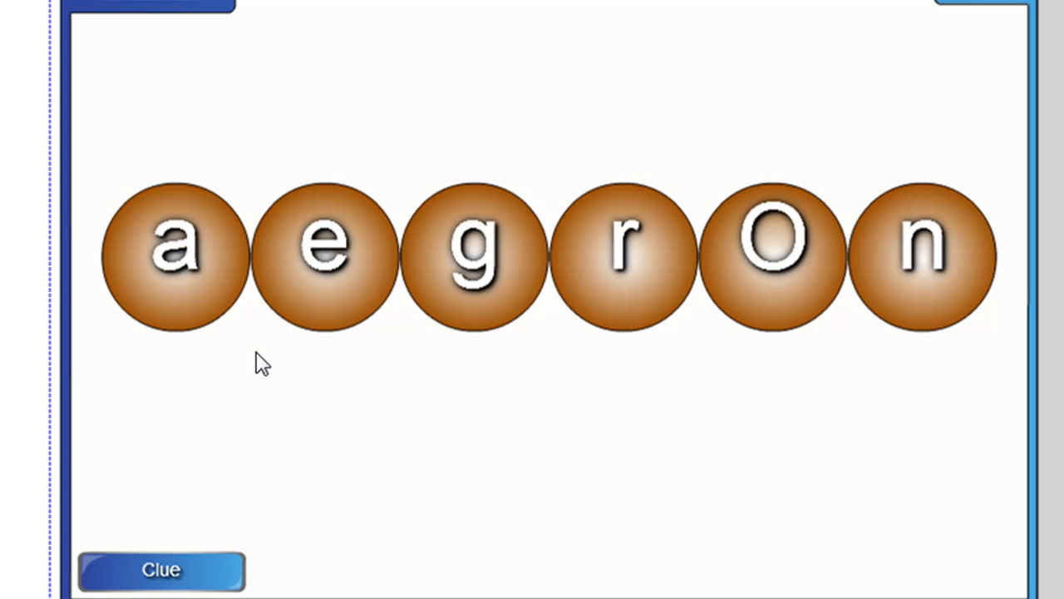
{"action": "left_click", "coordinate": [219, 576]}
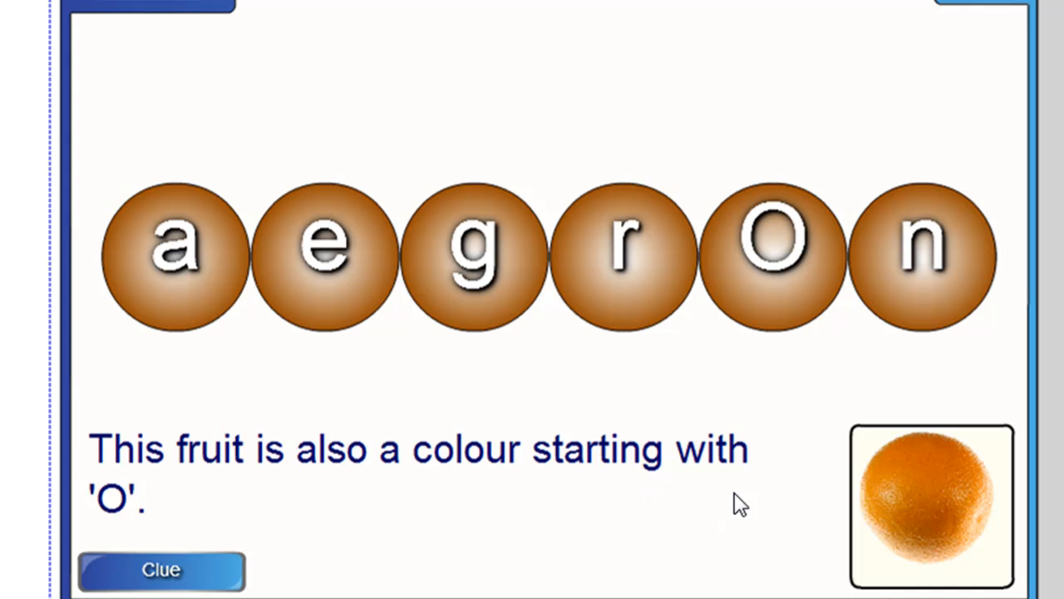
{"action": "left_click_drag", "start_coordinate": [823, 278], "coordinate": [147, 202]}
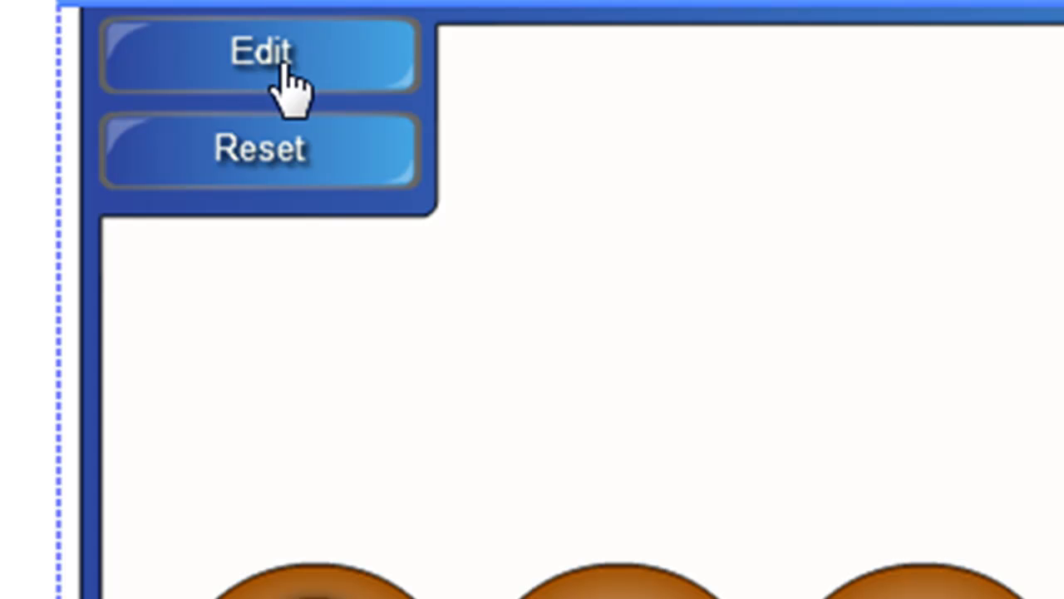
Set the example game's speed to Fast in its edit settings and accept the change.
{"action": "left_click", "coordinate": [285, 66]}
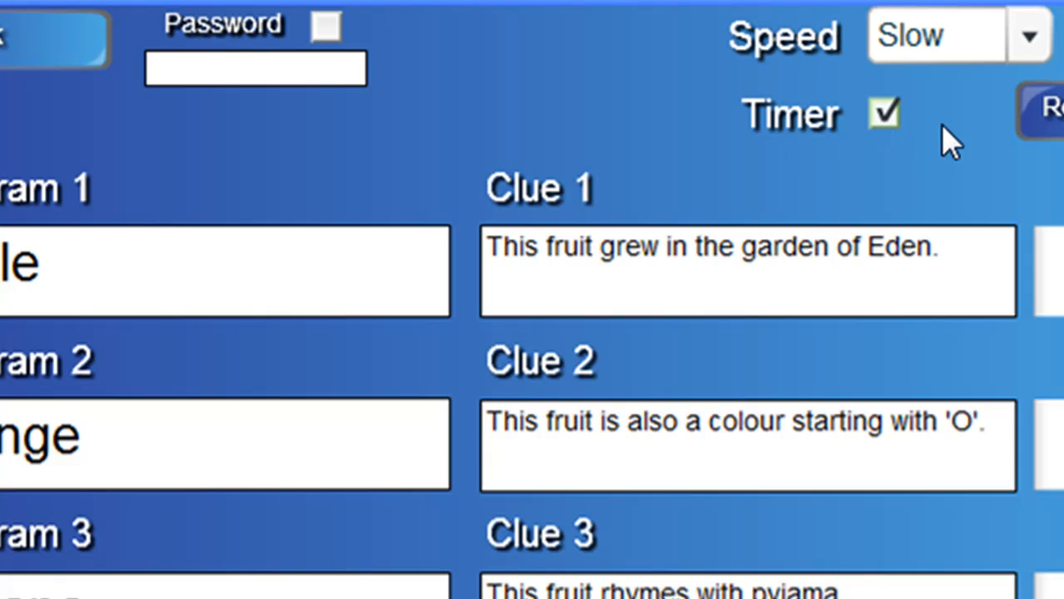
{"action": "left_click", "coordinate": [1031, 39]}
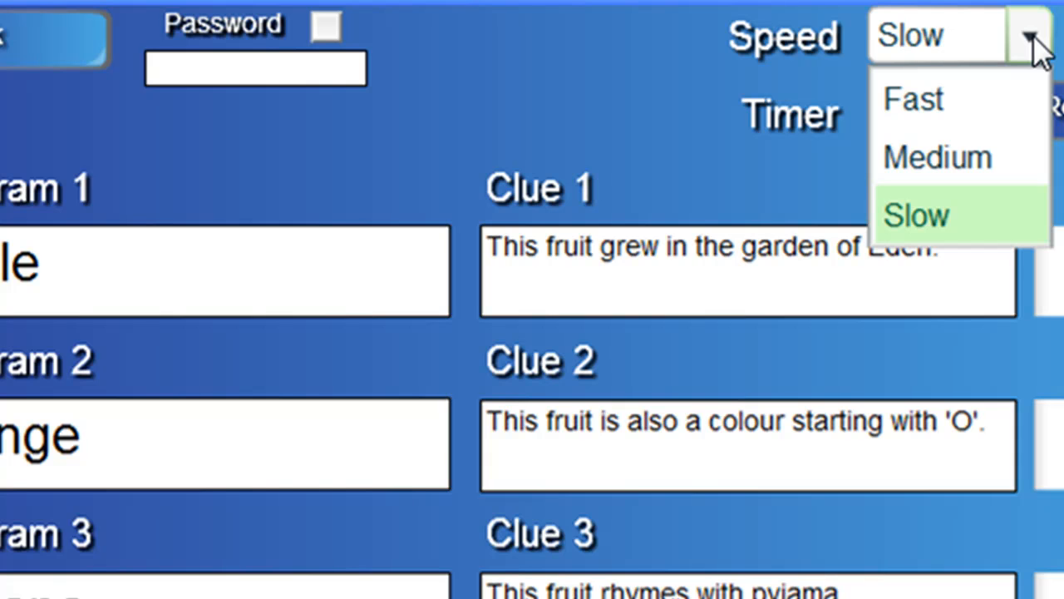
{"action": "left_click", "coordinate": [970, 104]}
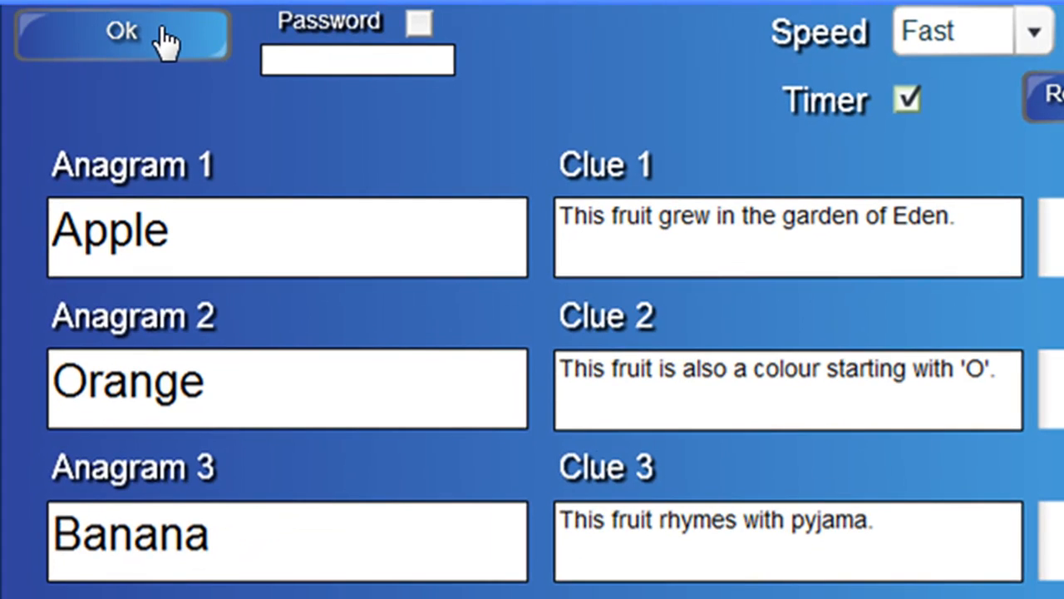
{"action": "left_click", "coordinate": [105, 41]}
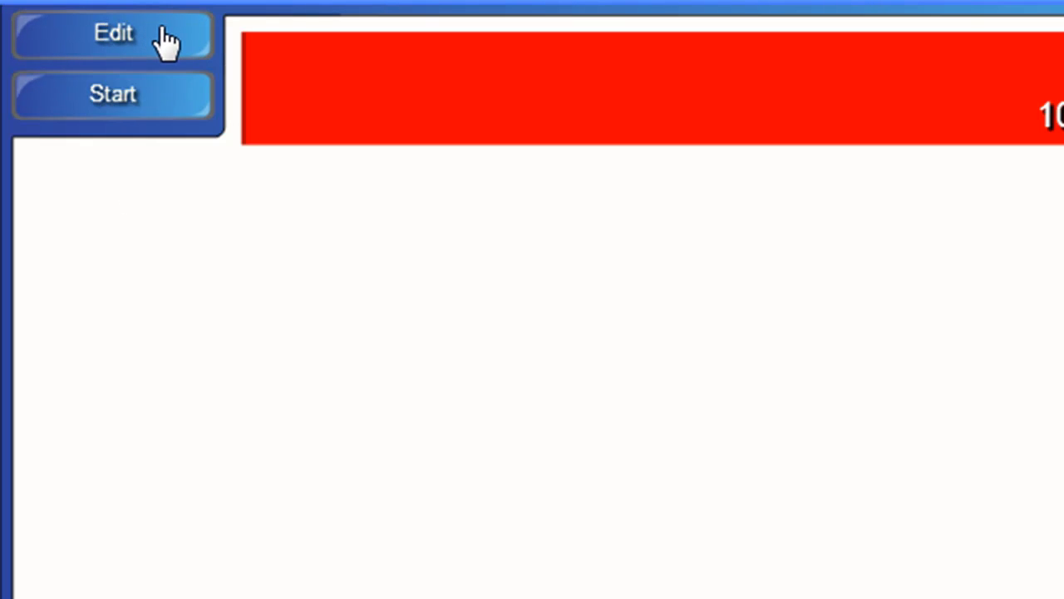
Restart the example game and solve the first anagram against the timer by ordering the letters as "Apple".
{"action": "left_click", "coordinate": [116, 100]}
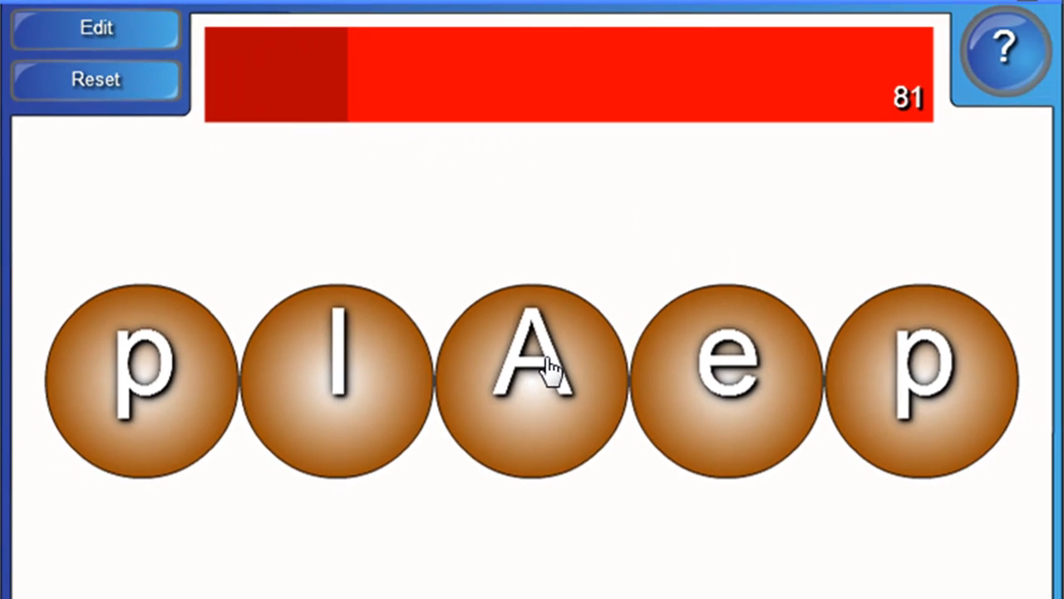
{"action": "left_click_drag", "start_coordinate": [653, 434], "coordinate": [208, 303]}
{"action": "left_click_drag", "start_coordinate": [173, 250], "coordinate": [146, 268]}
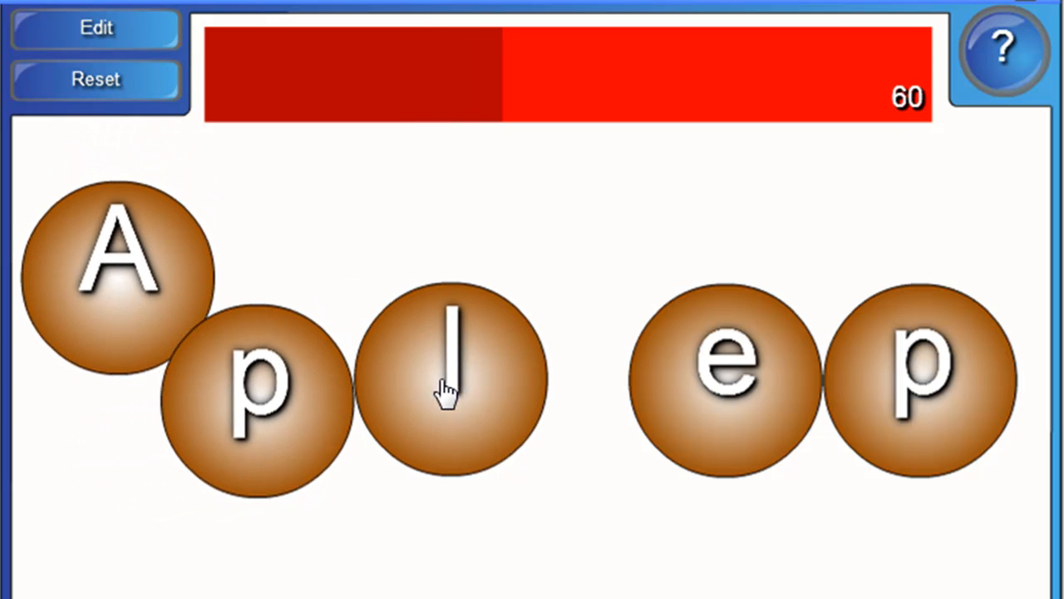
{"action": "left_click_drag", "start_coordinate": [513, 392], "coordinate": [756, 281]}
{"action": "left_click_drag", "start_coordinate": [551, 380], "coordinate": [953, 301]}
{"action": "left_click_drag", "start_coordinate": [851, 408], "coordinate": [523, 236]}
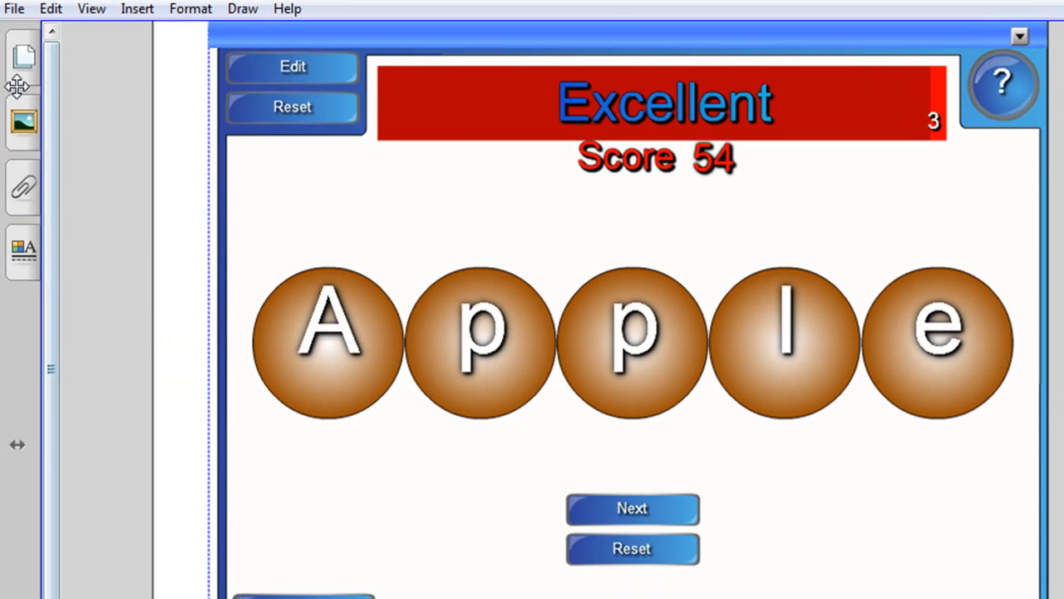
Open the edit settings of the blank anagram template on page 2 and set Anagram 1 to "Apple".
{"action": "left_click", "coordinate": [19, 77]}
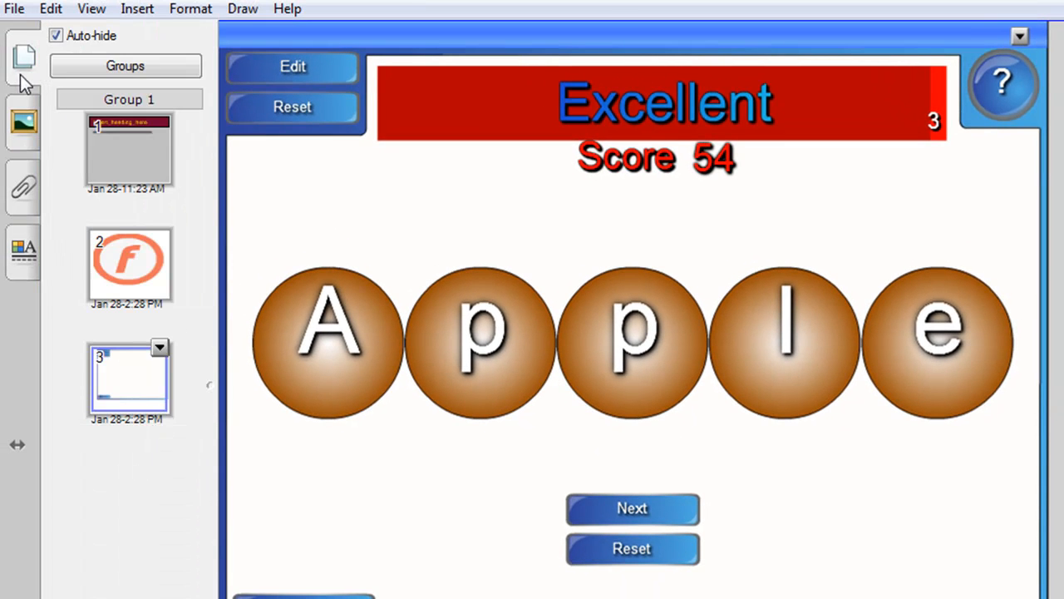
{"action": "left_click", "coordinate": [125, 270]}
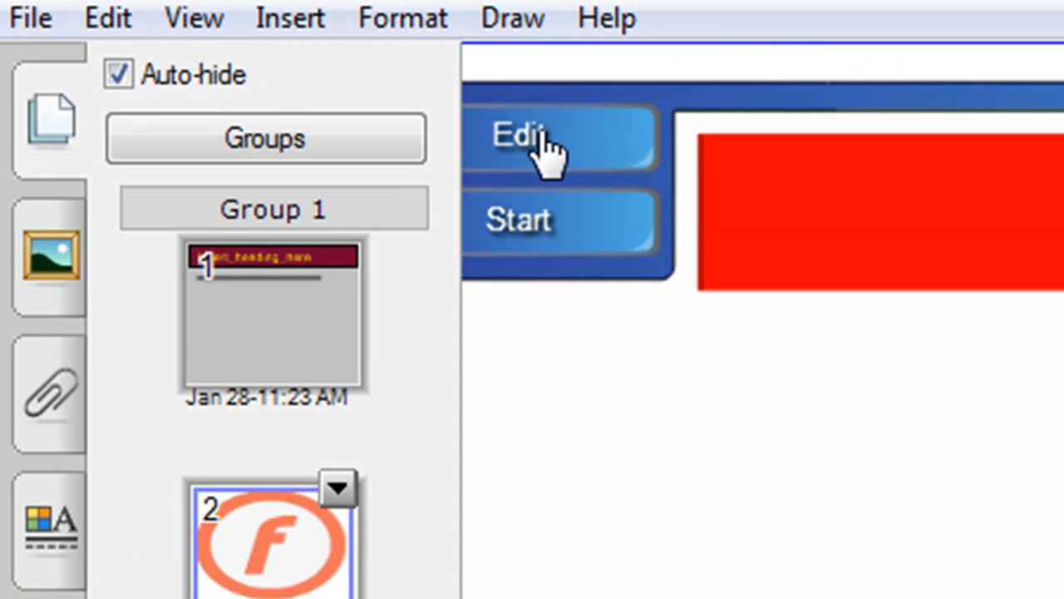
{"action": "left_click", "coordinate": [537, 141]}
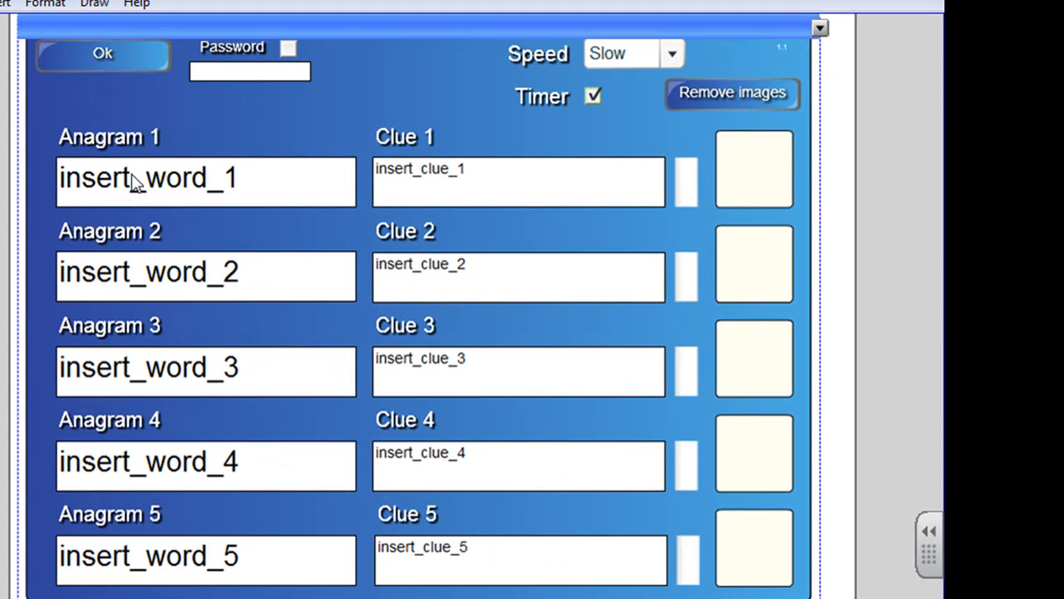
{"action": "double_click", "coordinate": [131, 176]}
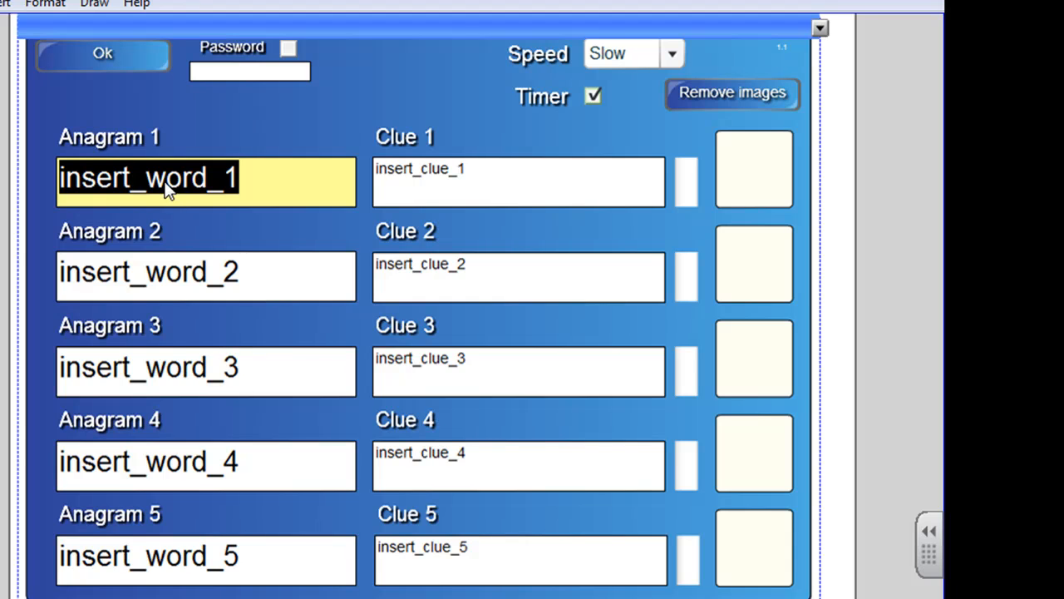
{"action": "type", "text": "Apple"}
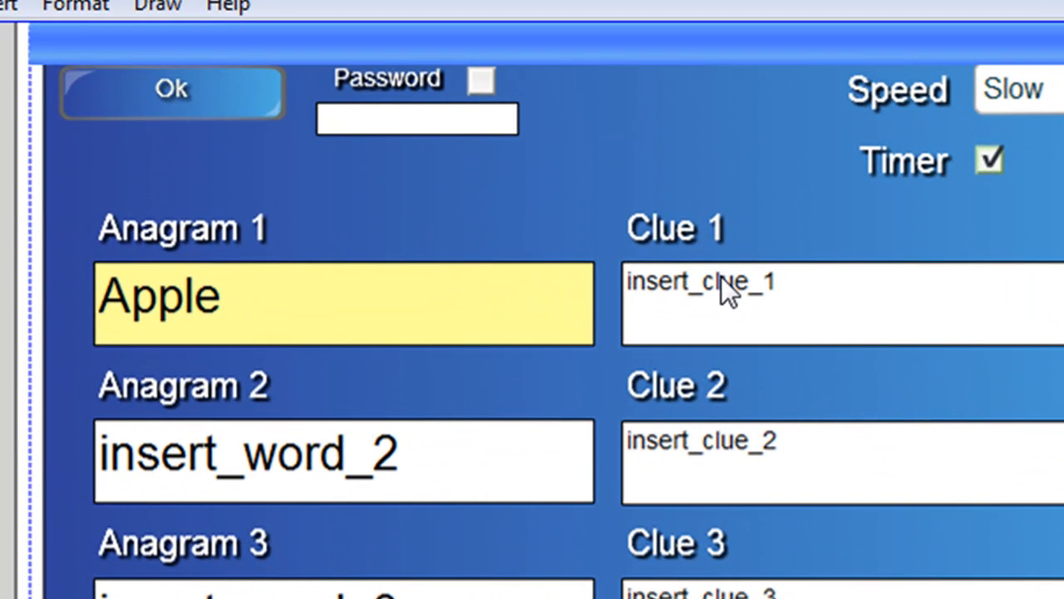
Replace the Clue 1 placeholder with "This fruit was found in the garden of Eden.".
{"action": "left_click", "coordinate": [721, 289]}
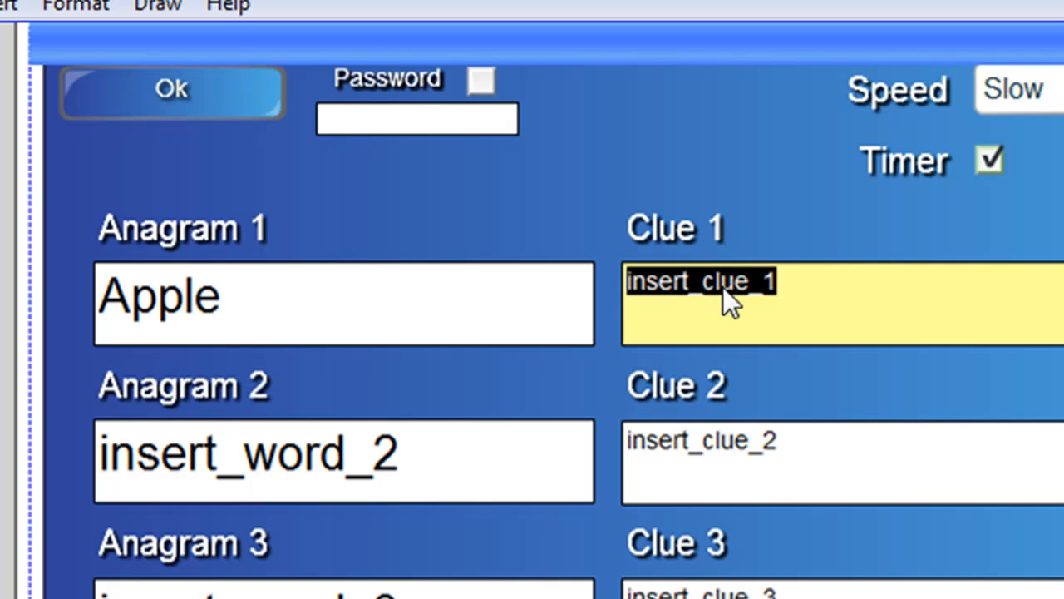
{"action": "type", "text": "This fr"}
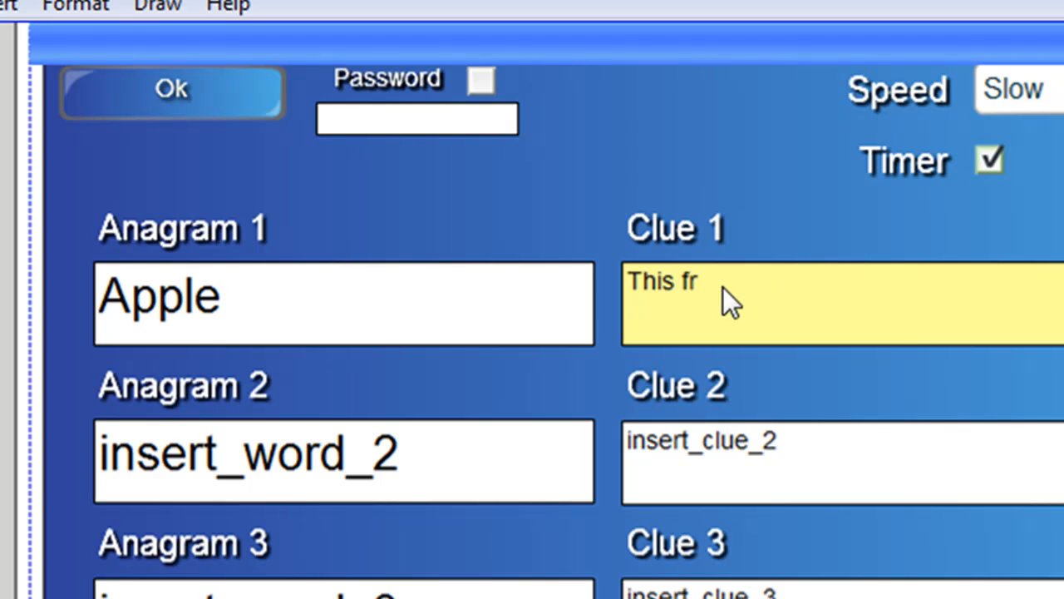
{"action": "type", "text": "uit was found in the g"}
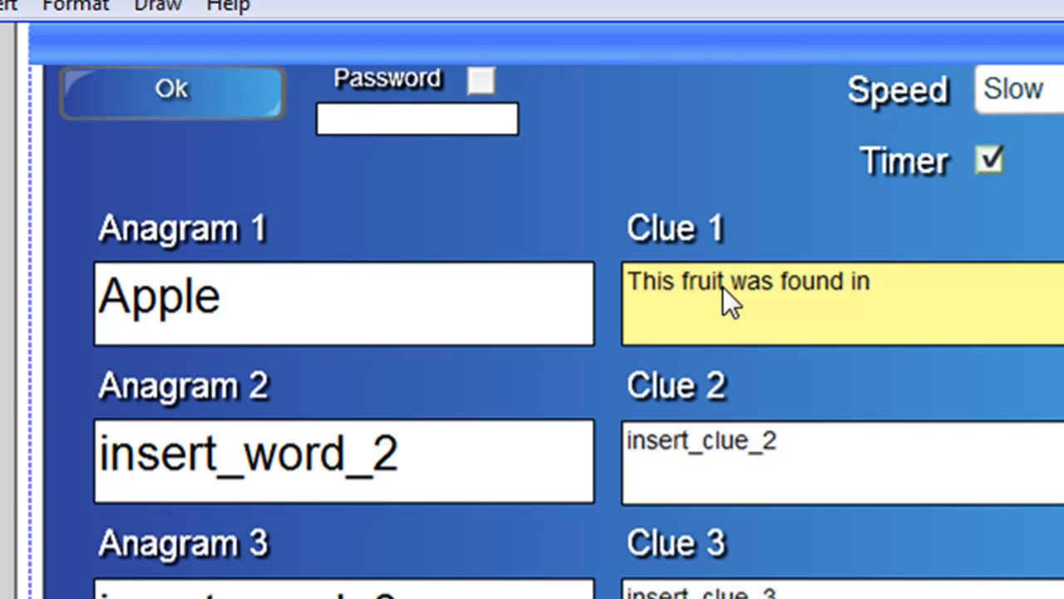
{"action": "type", "text": "arden of Eden."}
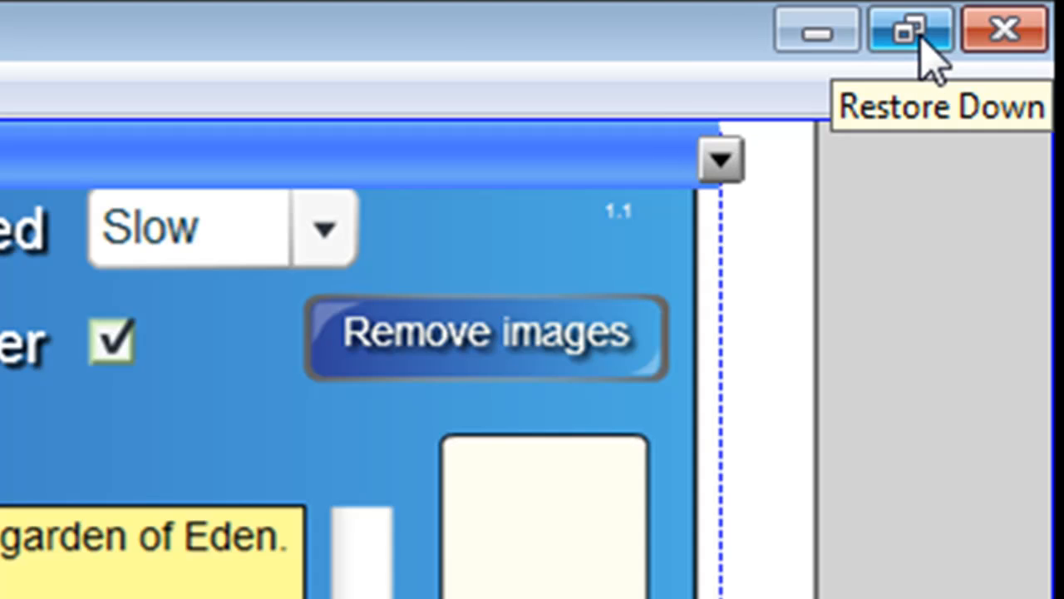
Restore the SMART Notebook window to a smaller size, then narrow and reposition it so the browser page behind is accessible.
{"action": "left_click", "coordinate": [923, 37]}
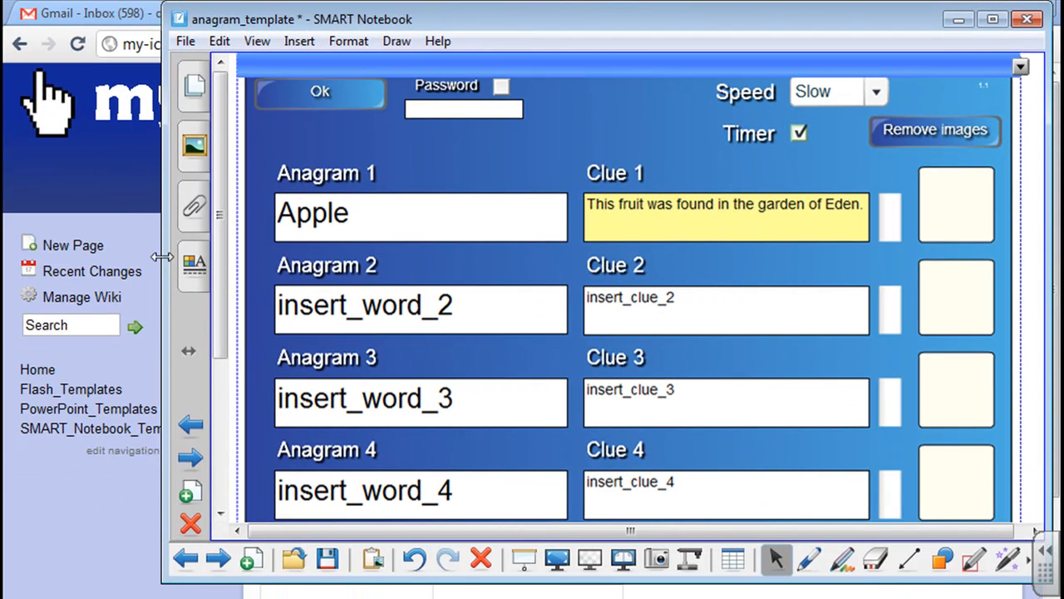
{"action": "left_click_drag", "start_coordinate": [162, 257], "coordinate": [299, 257]}
{"action": "left_click_drag", "start_coordinate": [827, 21], "coordinate": [643, 35]}
{"action": "left_click_drag", "start_coordinate": [868, 361], "coordinate": [949, 362]}
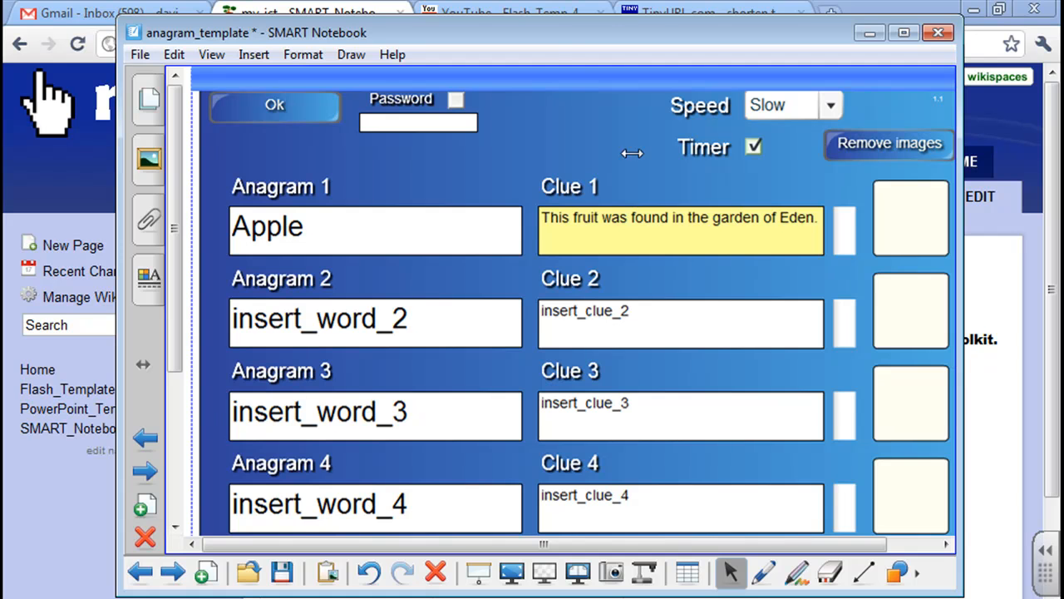
{"action": "left_click_drag", "start_coordinate": [551, 50], "coordinate": [649, 35]}
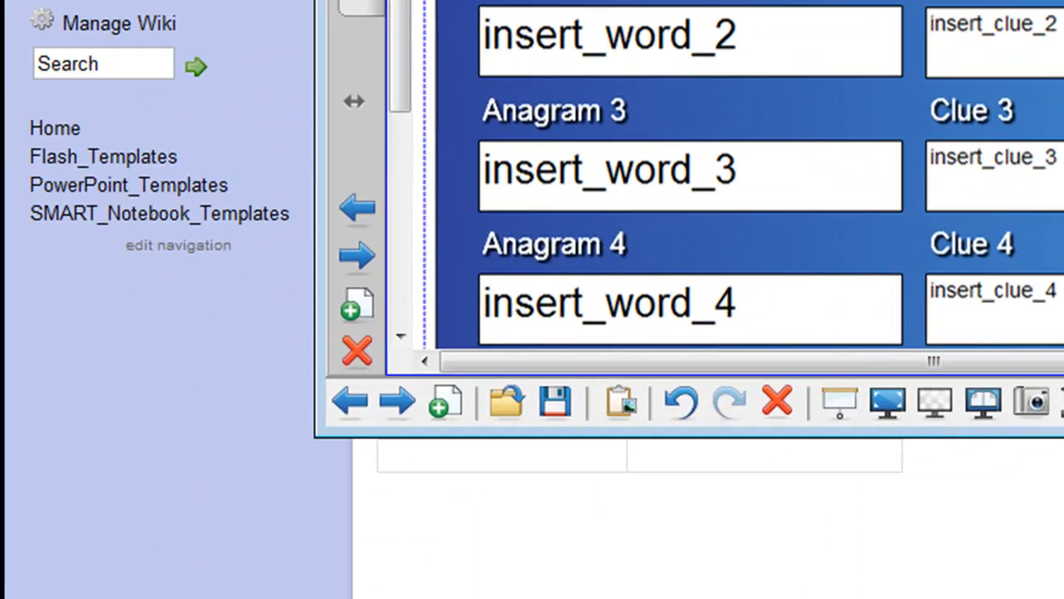
Bring up the Fruit folder and add the apple picture to the image box beside Clue 1.
{"action": "left_click", "coordinate": [256, 558]}
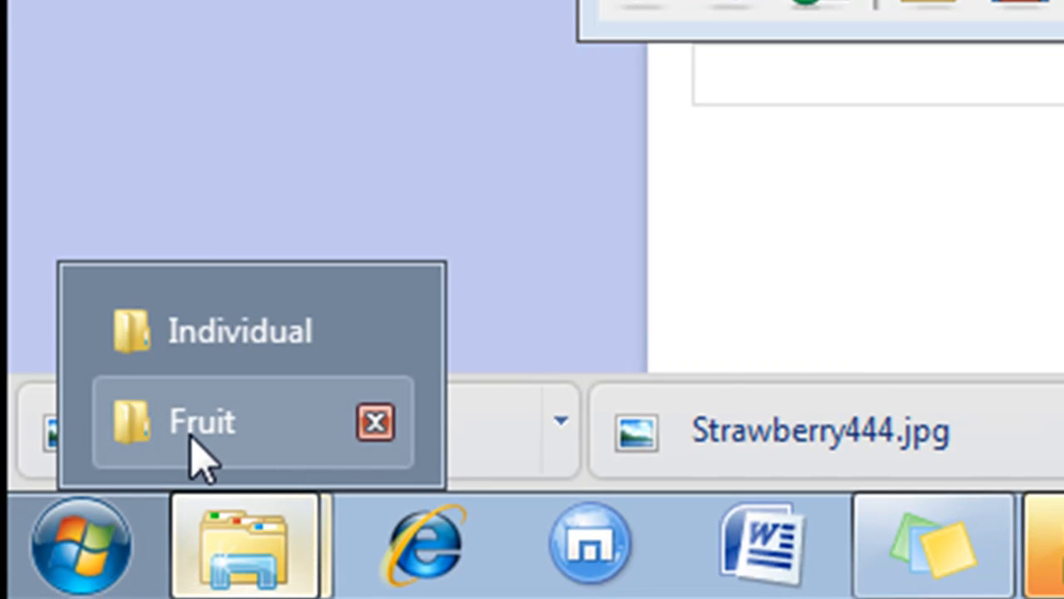
{"action": "left_click", "coordinate": [193, 439]}
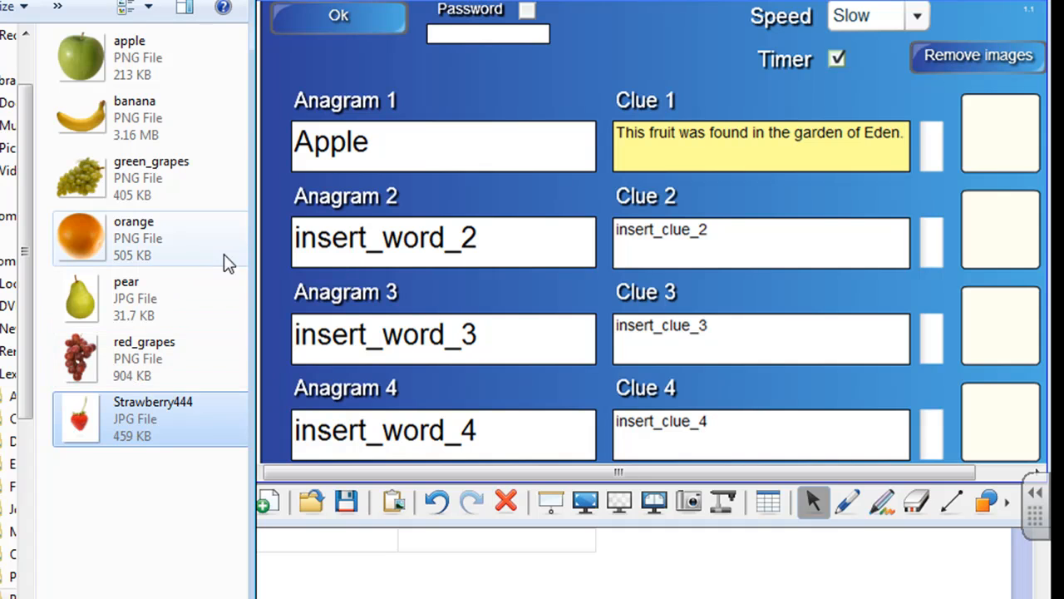
{"action": "left_click", "coordinate": [78, 51]}
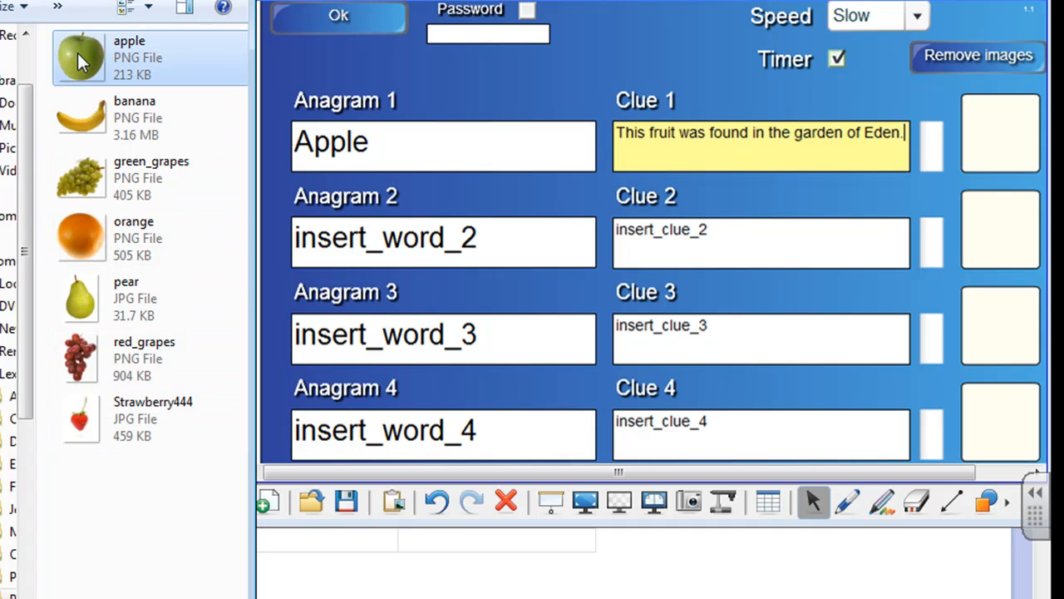
{"action": "left_click_drag", "start_coordinate": [81, 51], "coordinate": [1000, 128]}
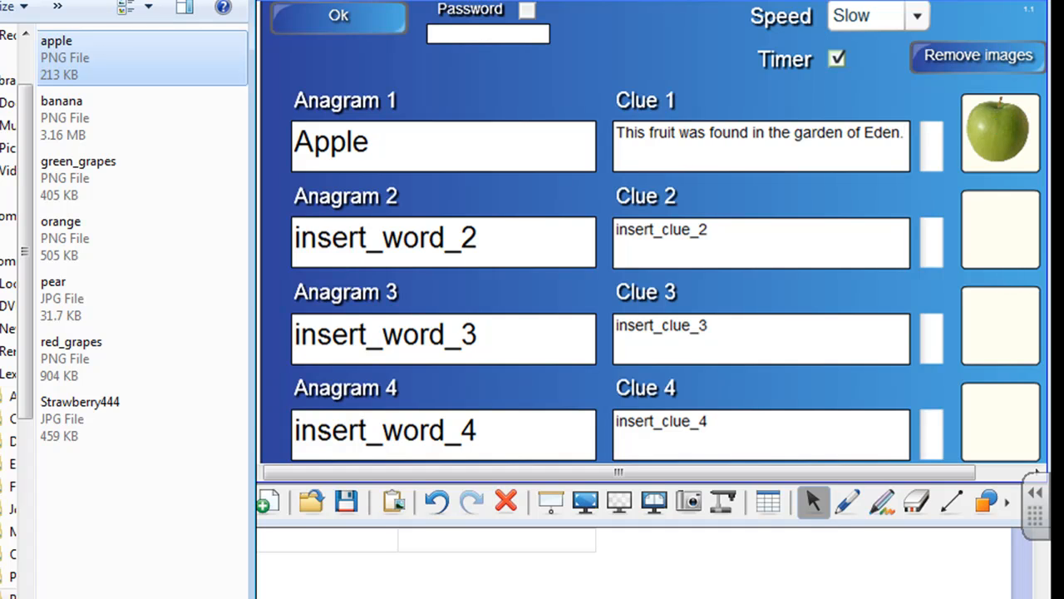
Set Anagram 2 to "Orange" and Clue 2 to "This fruit is also a colour starting with O.".
{"action": "left_click", "coordinate": [395, 240]}
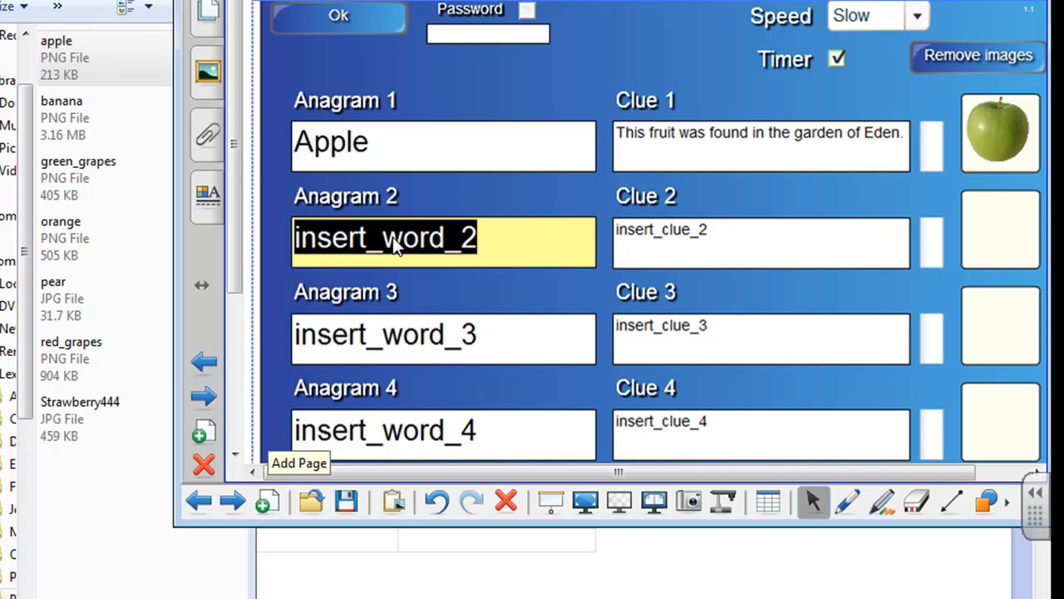
{"action": "type", "text": "Orange"}
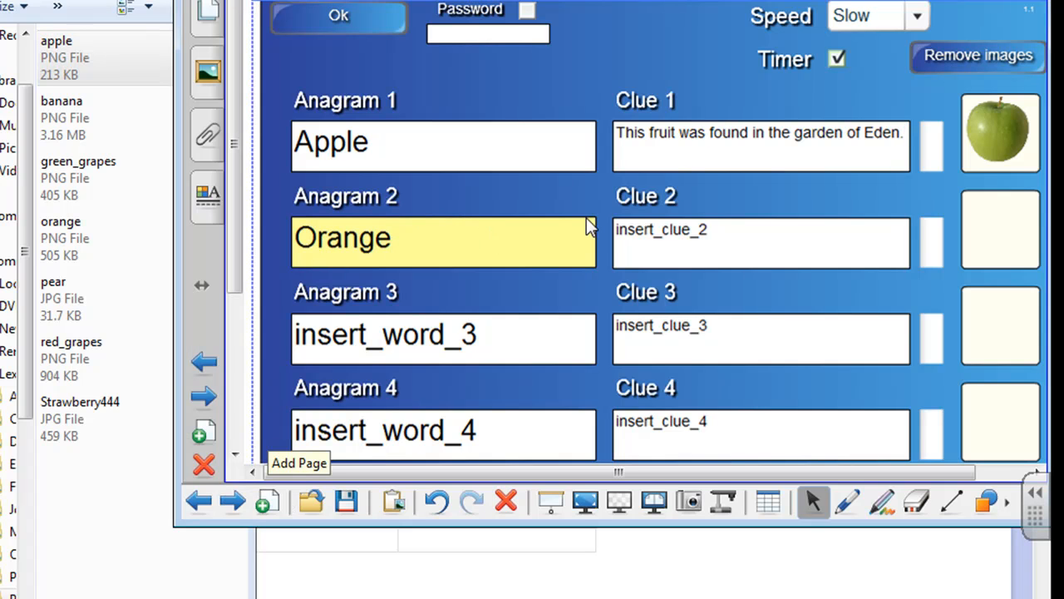
{"action": "left_click", "coordinate": [650, 239]}
{"action": "type", "text": "This fruit is"}
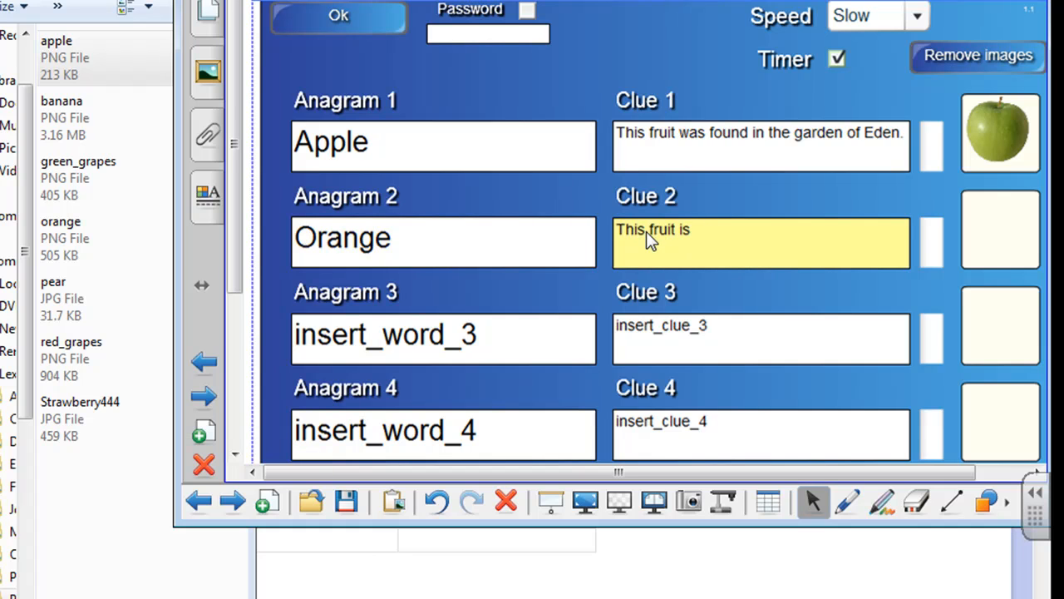
{"action": "type", "text": " also a colour s"}
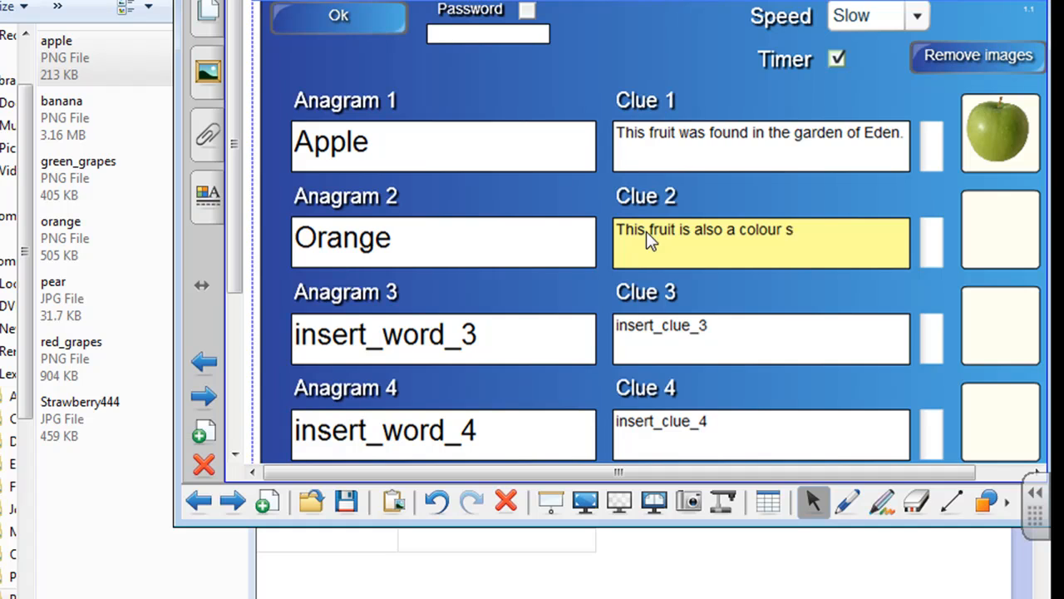
{"action": "type", "text": "tarting with O."}
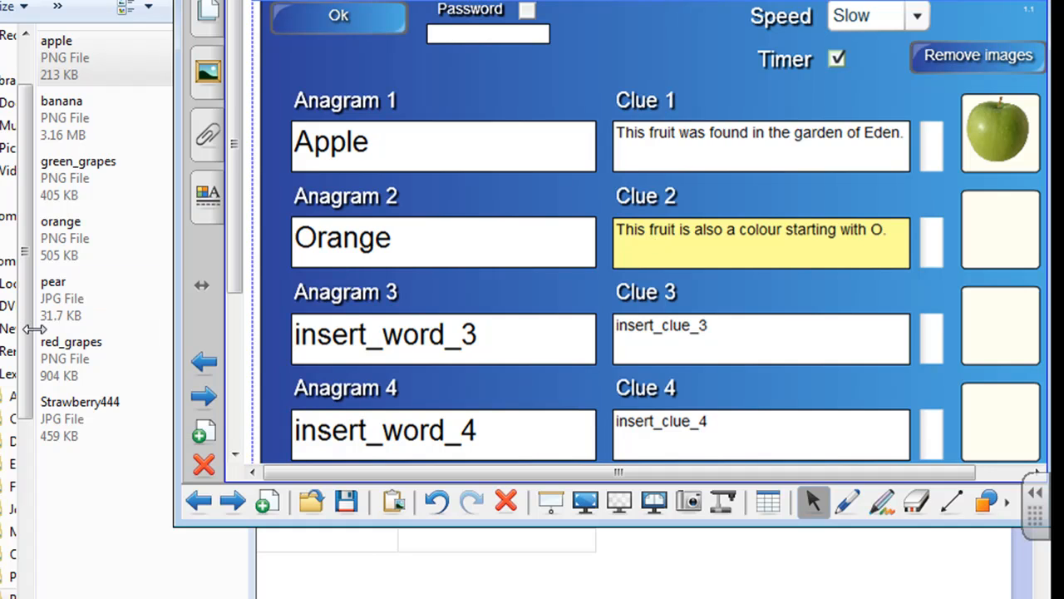
Add the orange picture from the Fruit folder to the image box beside Clue 2.
{"action": "left_click", "coordinate": [114, 243]}
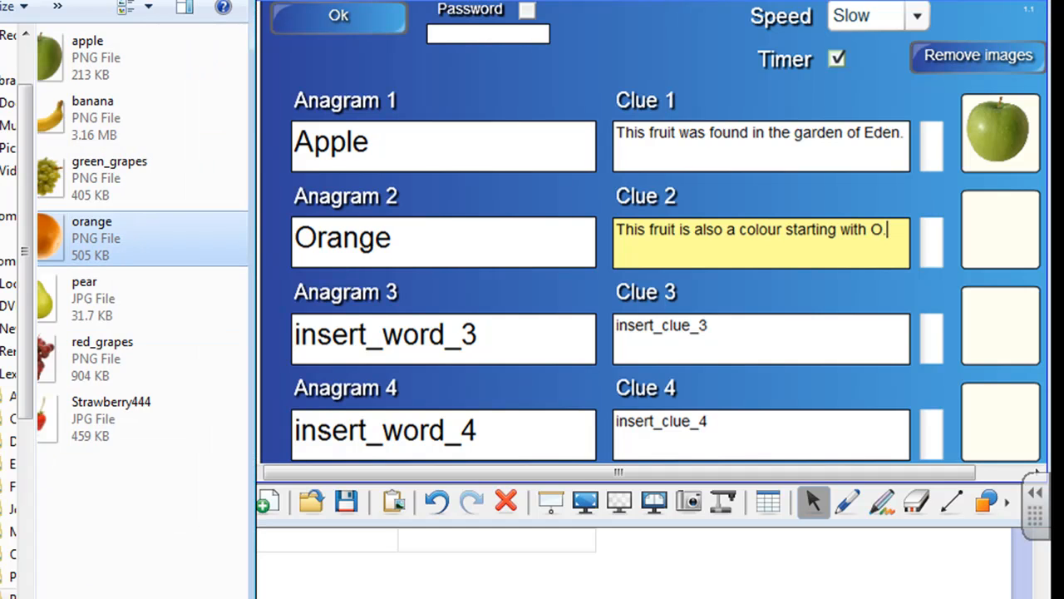
{"action": "left_click_drag", "start_coordinate": [62, 232], "coordinate": [1009, 233]}
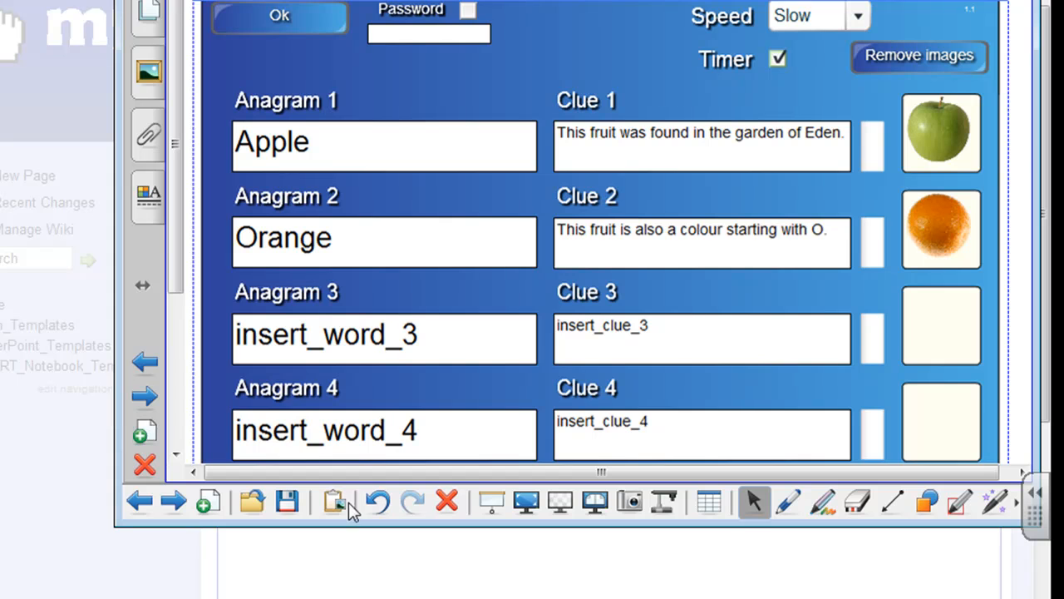
Maximise the SMART Notebook window and confirm the completed anagram settings to return to the game view.
{"action": "scroll", "coordinate": [391, 416], "scroll_direction": "down", "scroll_amount": 1}
{"action": "scroll", "coordinate": [391, 413], "scroll_direction": "down", "scroll_amount": 2}
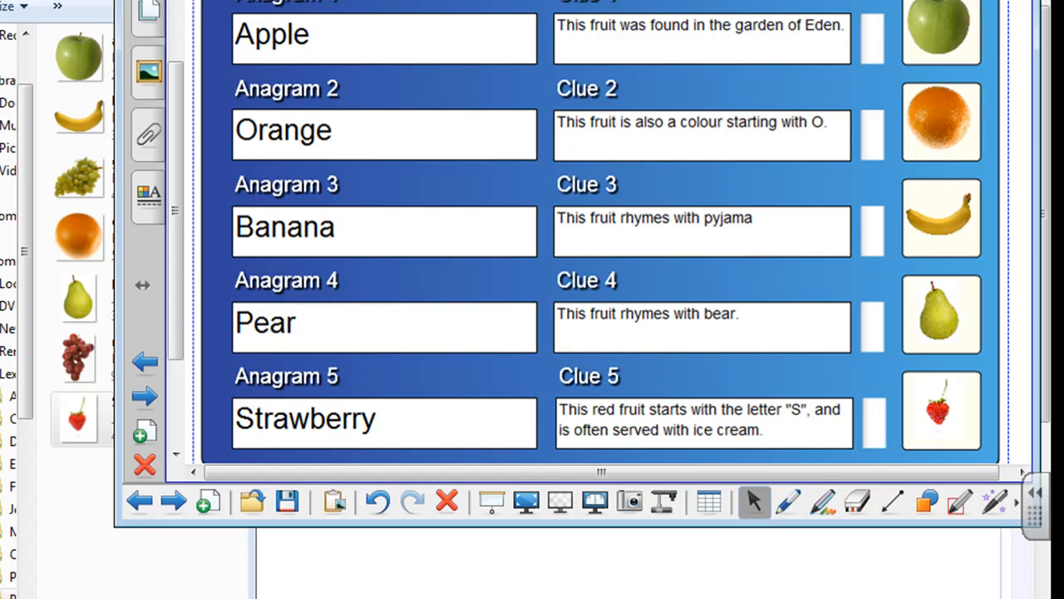
{"action": "scroll", "coordinate": [628, 273], "scroll_direction": "up", "scroll_amount": 3}
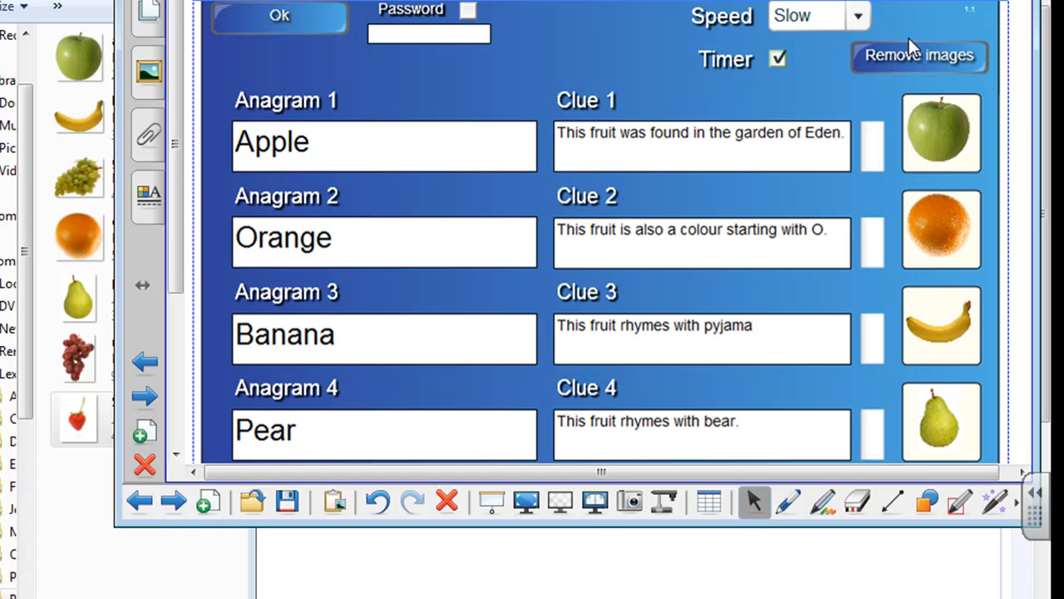
{"action": "left_click", "coordinate": [974, 1]}
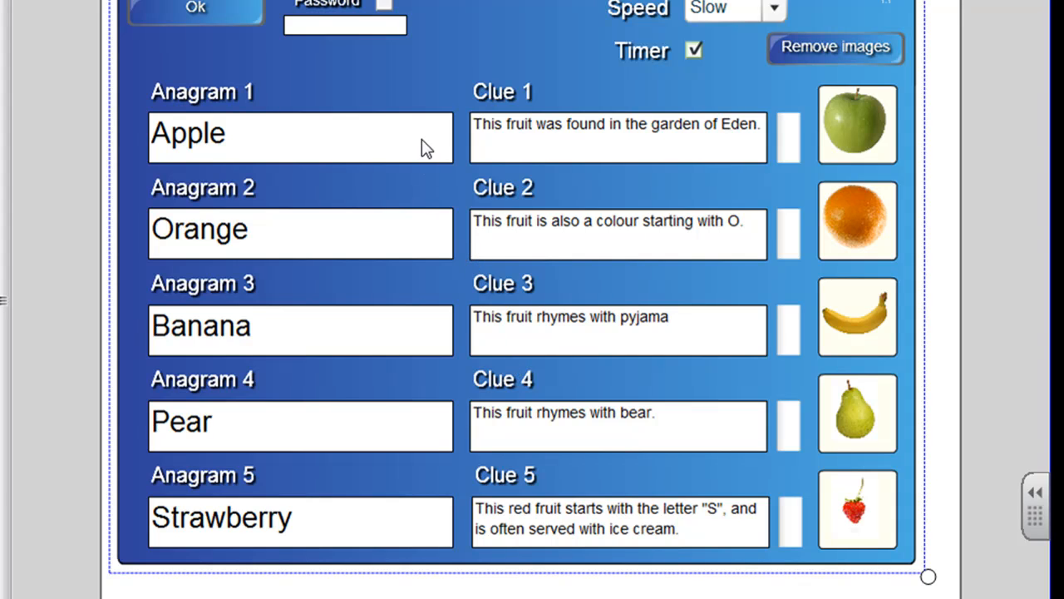
{"action": "left_click", "coordinate": [231, 13]}
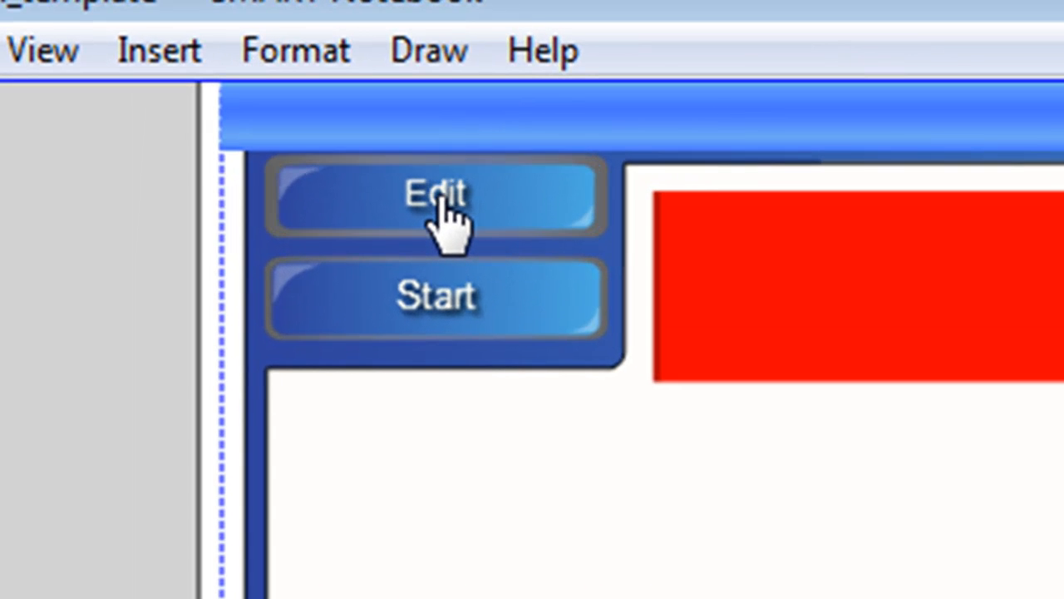
Reopen the anagram settings, enable password protection, enter the password and confirm the settings.
{"action": "left_click", "coordinate": [442, 199]}
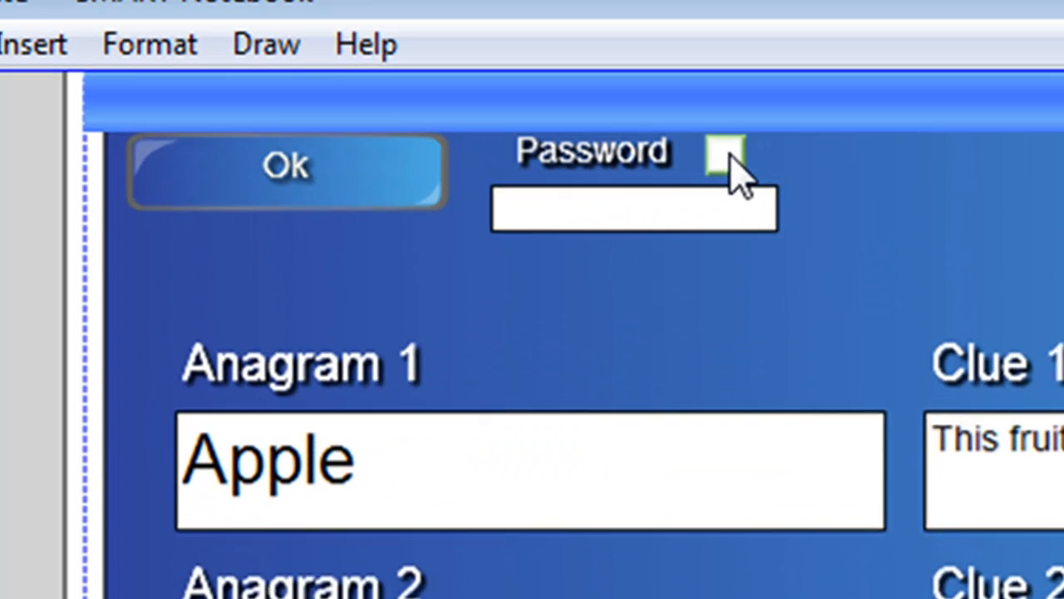
{"action": "left_click", "coordinate": [419, 79]}
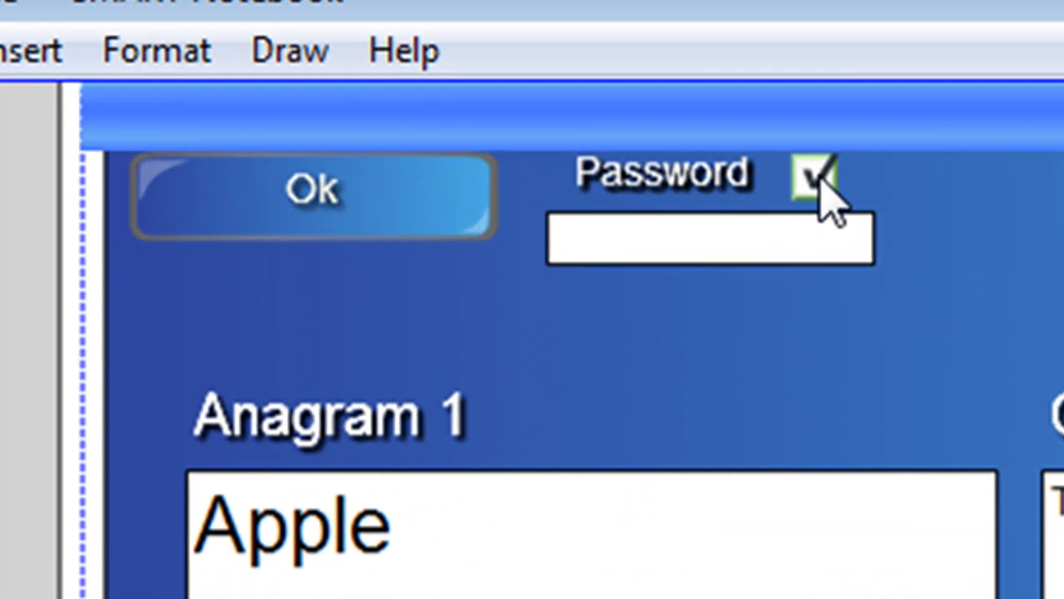
{"action": "left_click", "coordinate": [775, 260]}
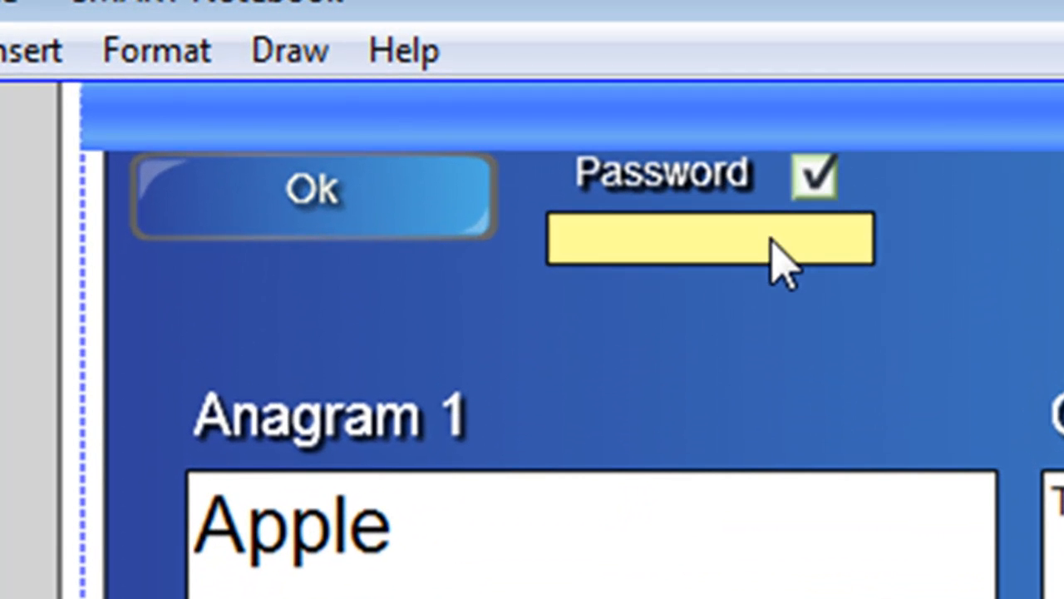
{"action": "type", "text": "*****"}
{"action": "left_click", "coordinate": [370, 190]}
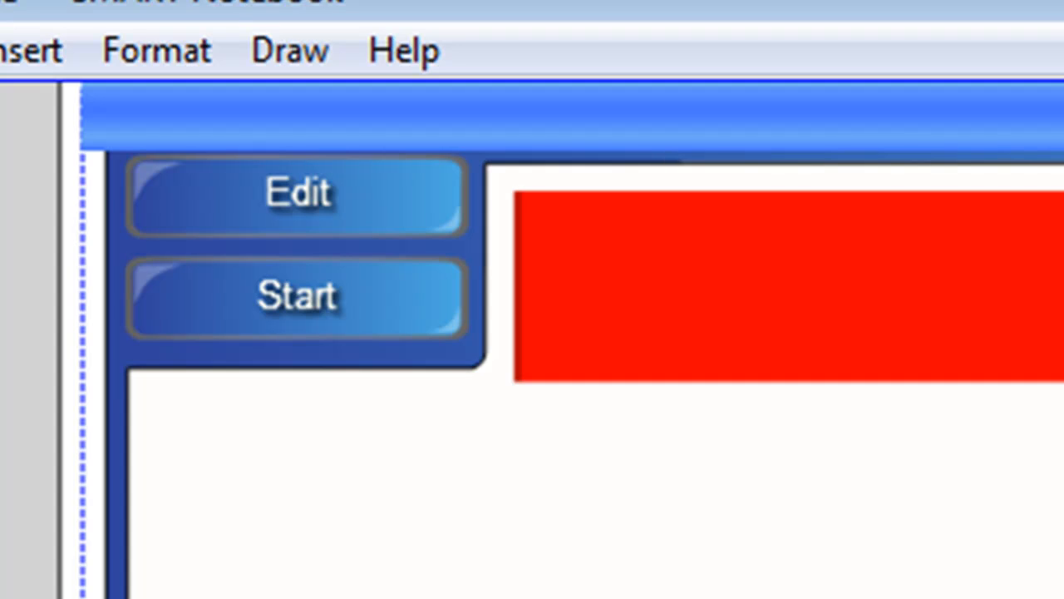
Request editing of the protected anagram to bring up its password field, and start the customised game.
{"action": "left_click", "coordinate": [314, 208]}
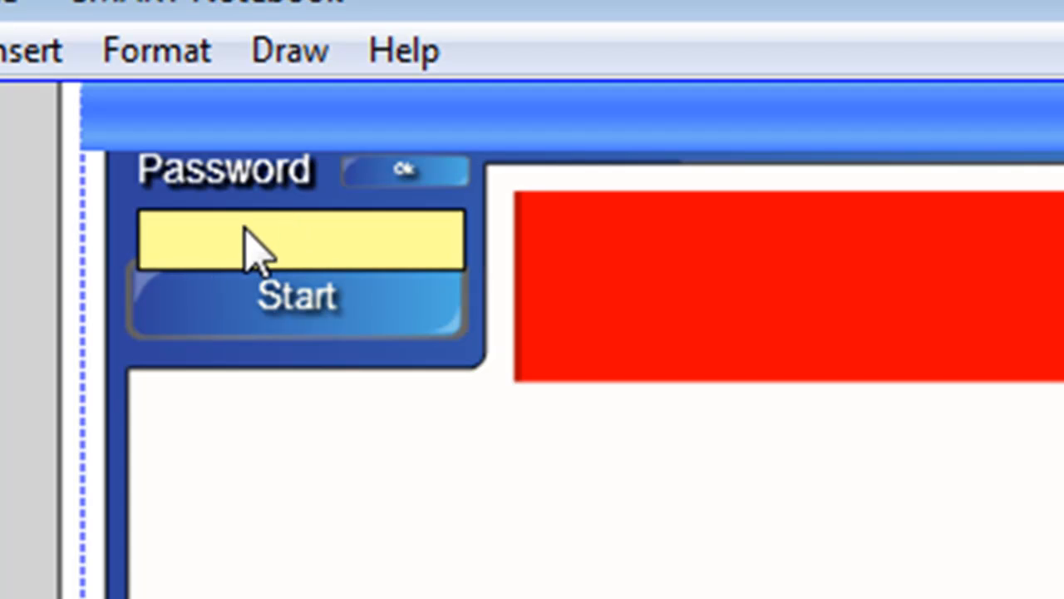
{"action": "left_click", "coordinate": [274, 314]}
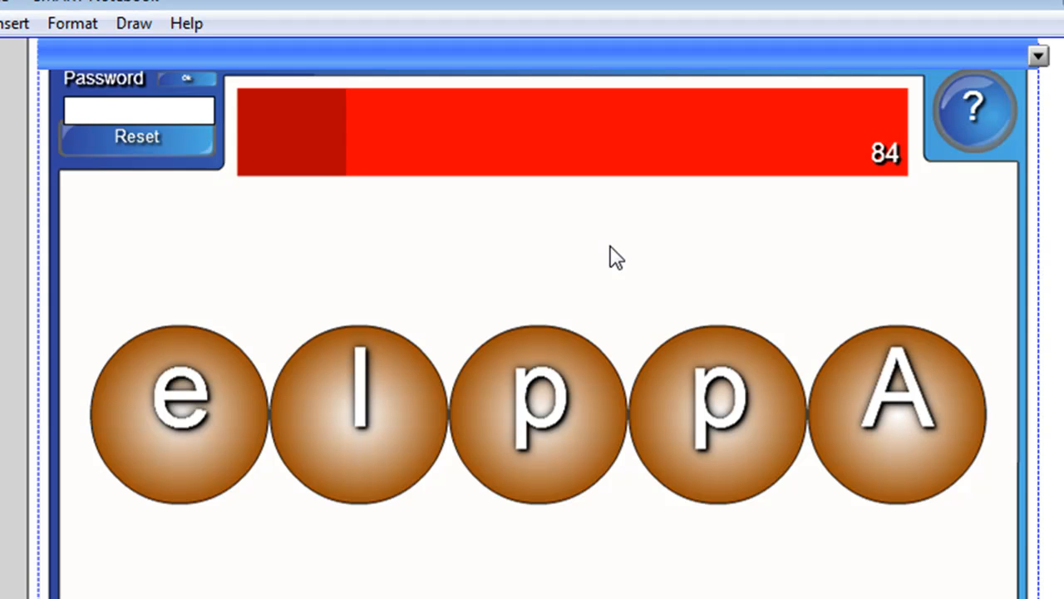
Display the page thumbnails of the notebook file.
{"action": "left_click", "coordinate": [1, 79]}
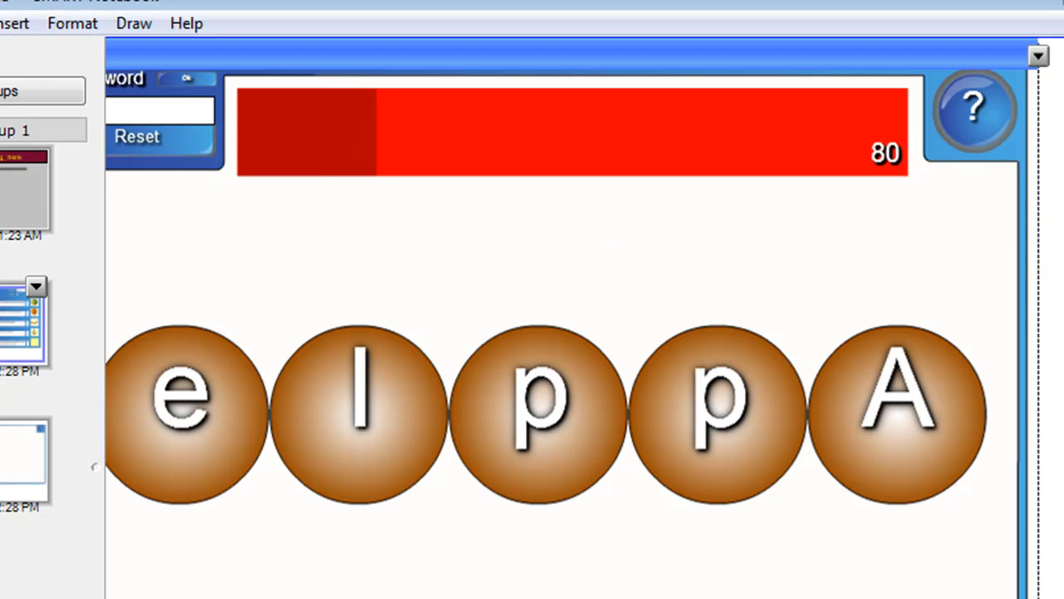